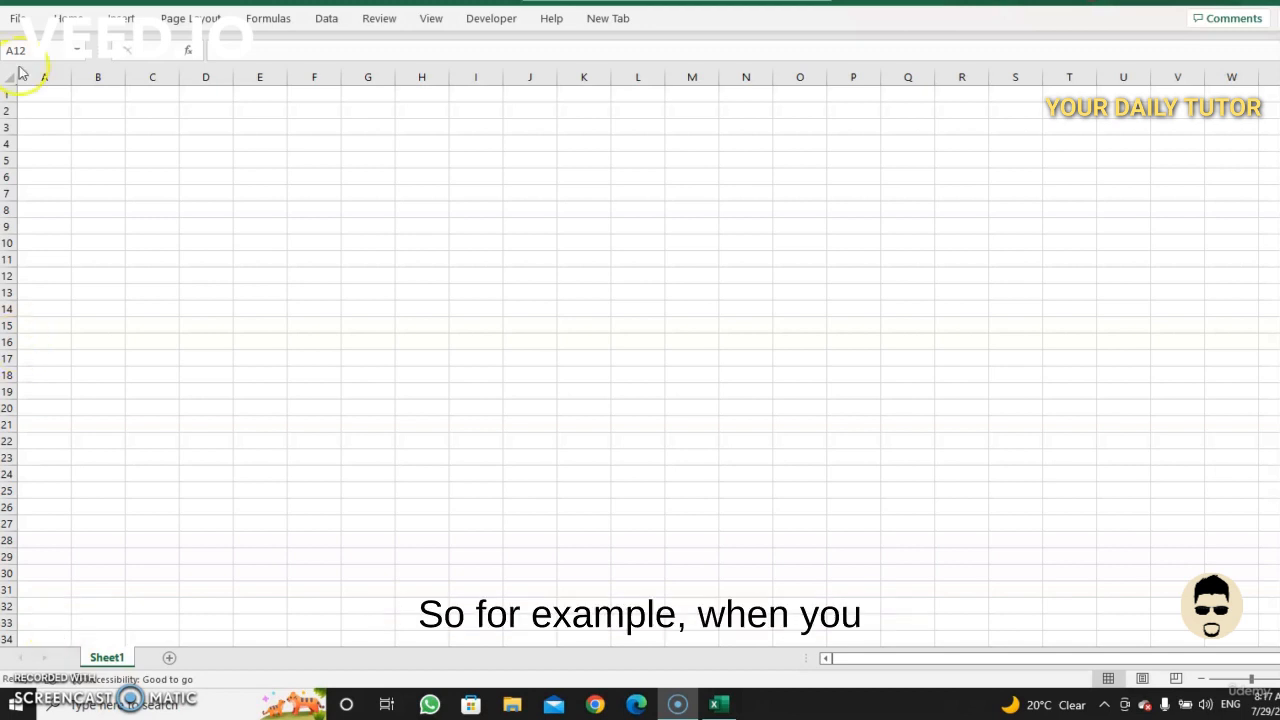
Step: Enter "jan" in cell A1 and autofill the month series down to A20
shift+click(42, 95)
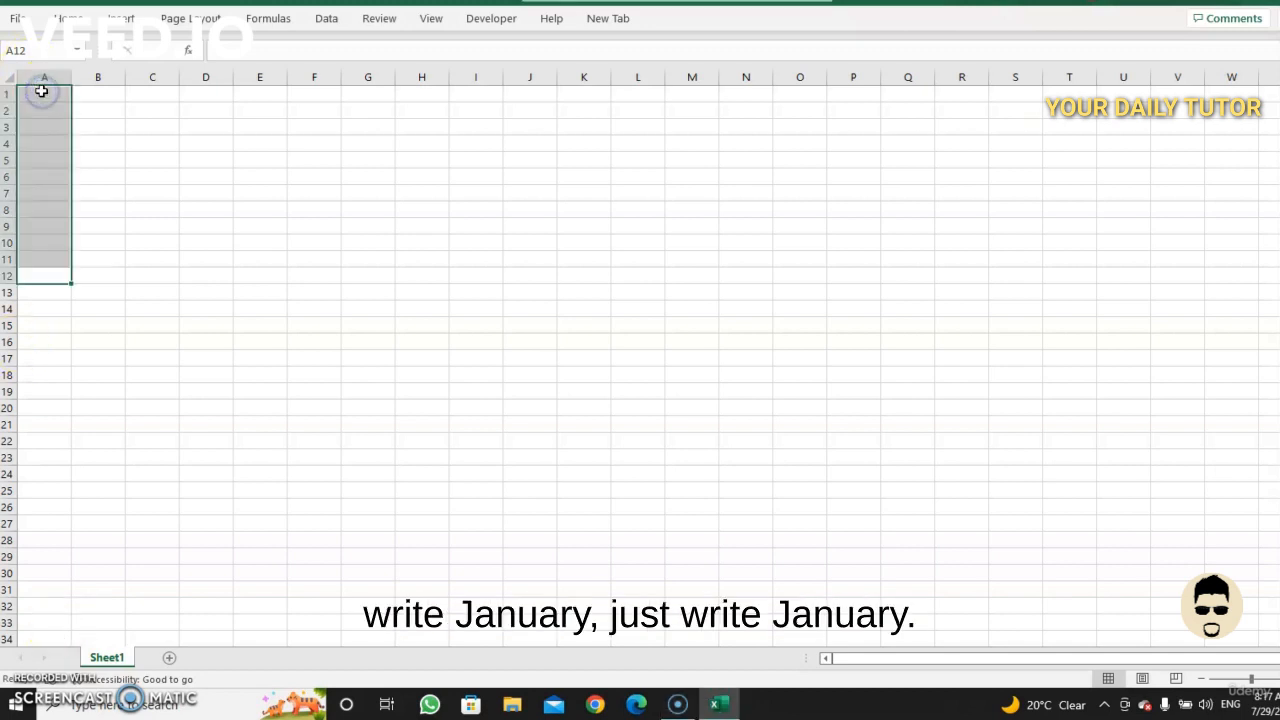
click(41, 91)
double_click(42, 92)
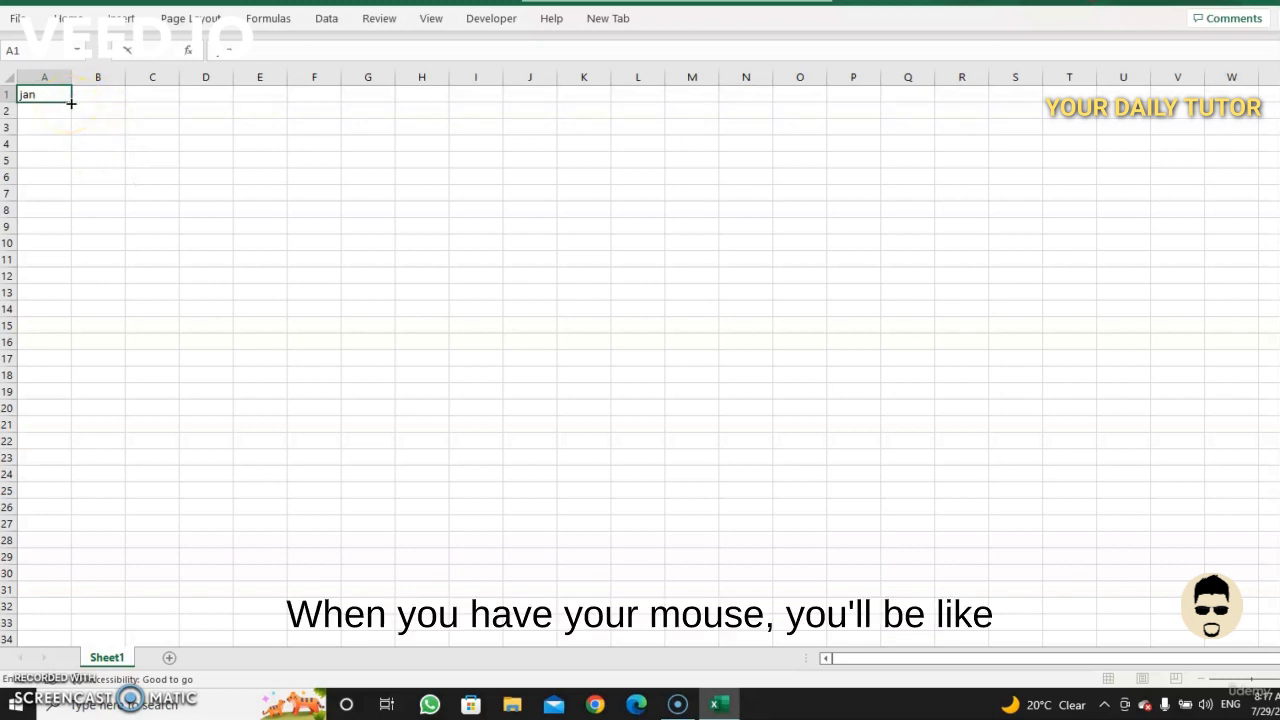
drag(71, 102, 60, 412)
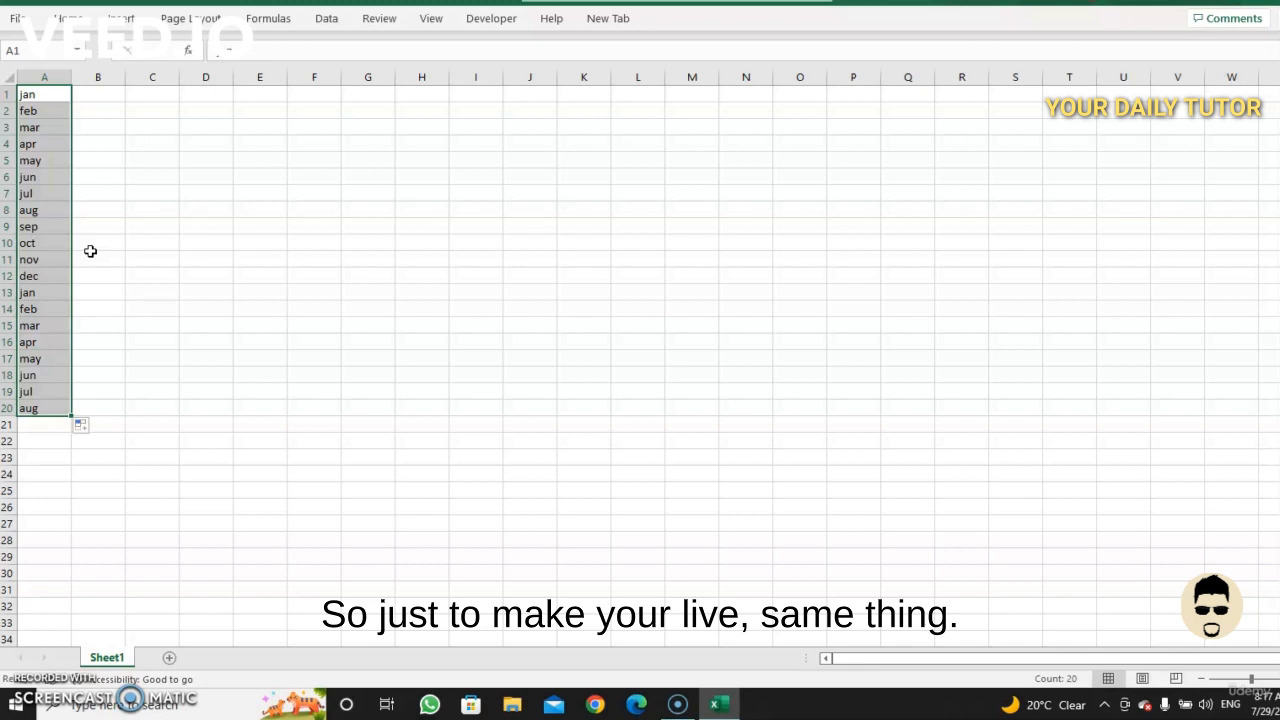
Step: Enter "sun" in cell B1 and autofill the abbreviated weekday series down to B10
click(107, 95)
text(sun)
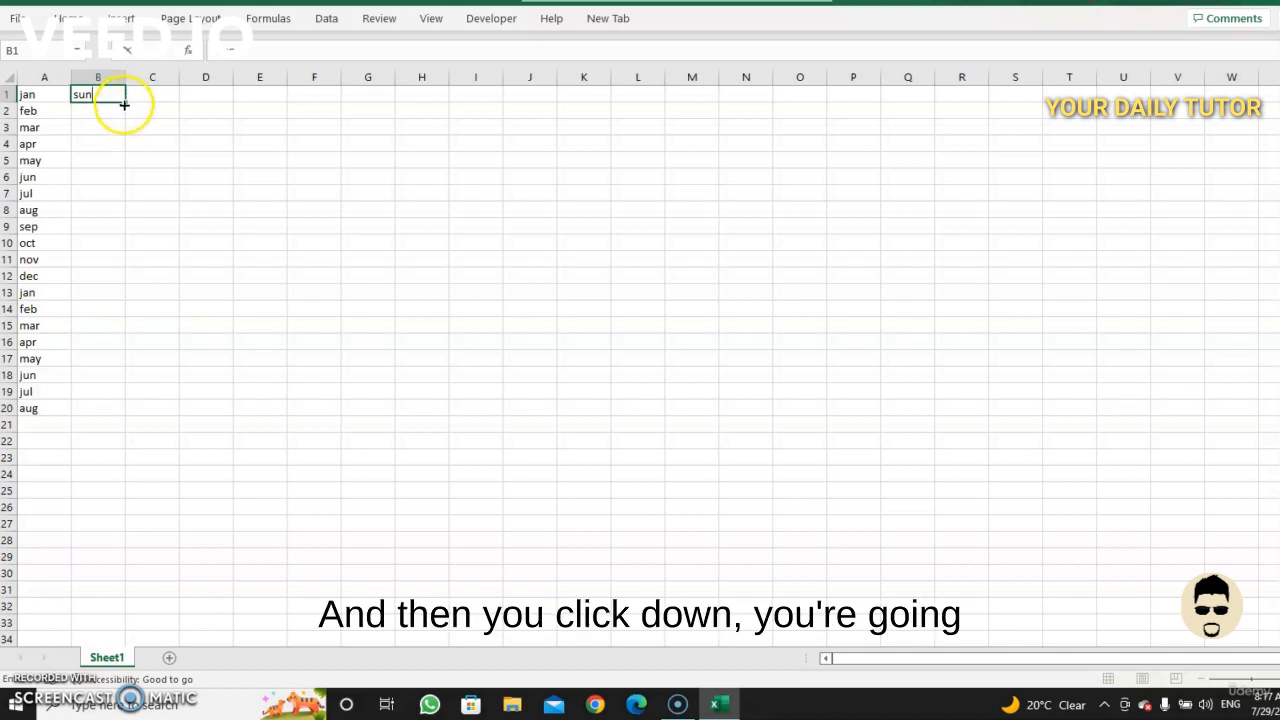
drag(124, 104, 110, 248)
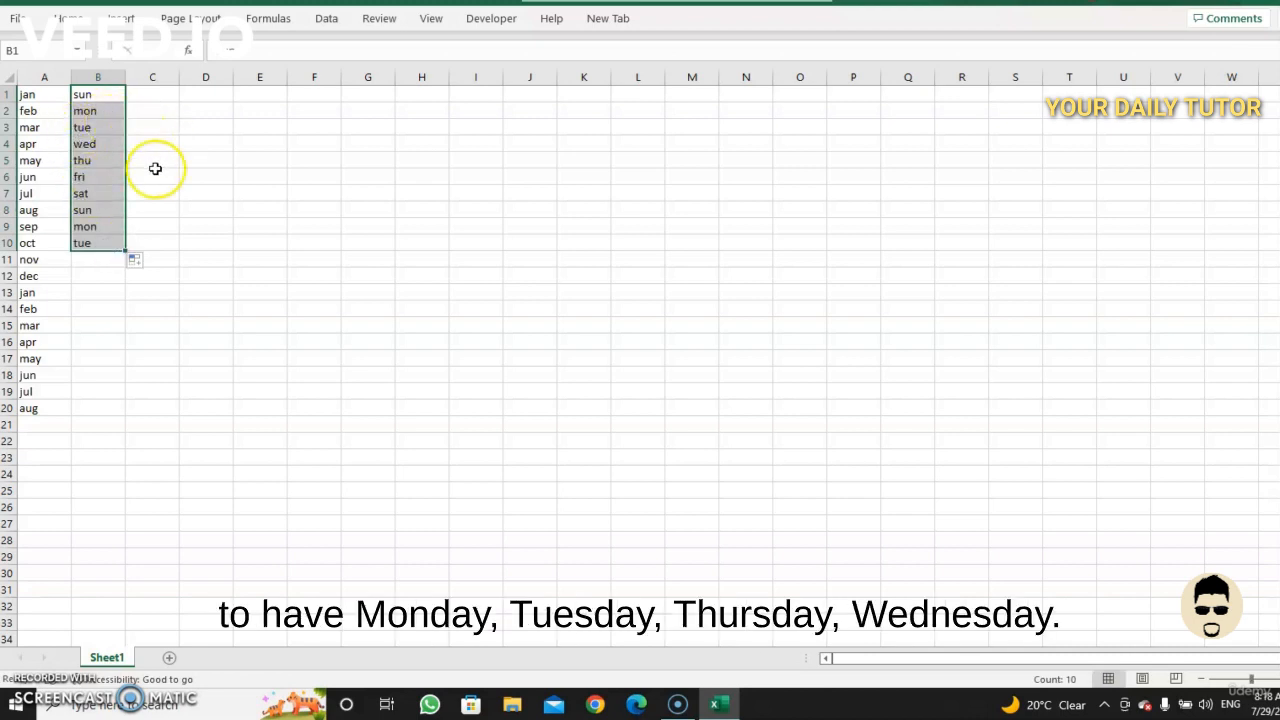
Step: Enter "sunday" in cell C1 and autofill the full weekday names down to C10
click(151, 94)
text(su)
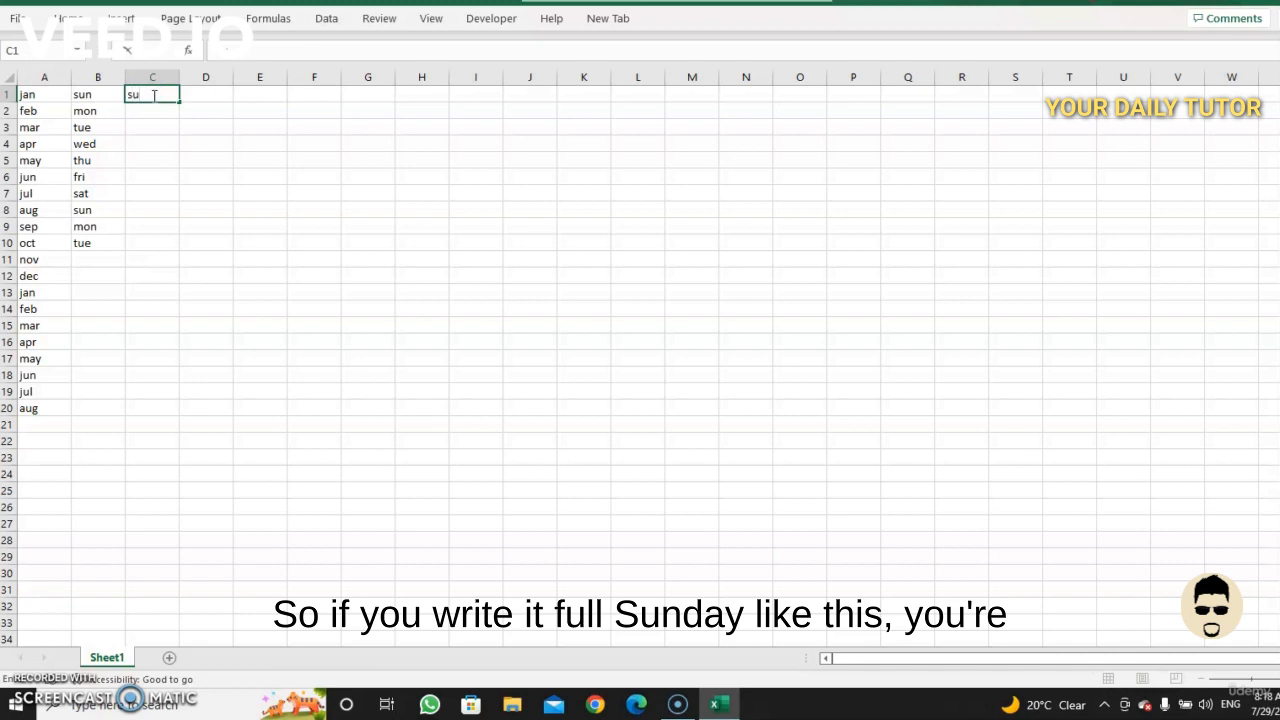
text(nday)
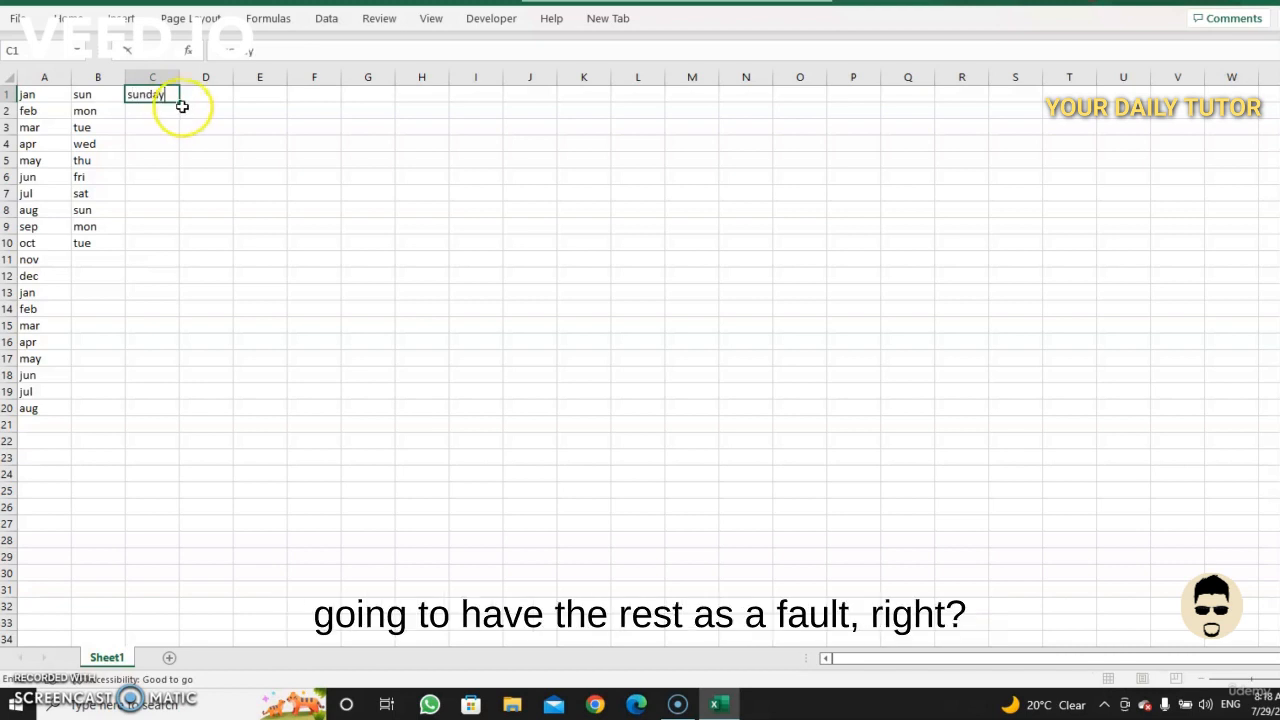
drag(180, 103, 157, 253)
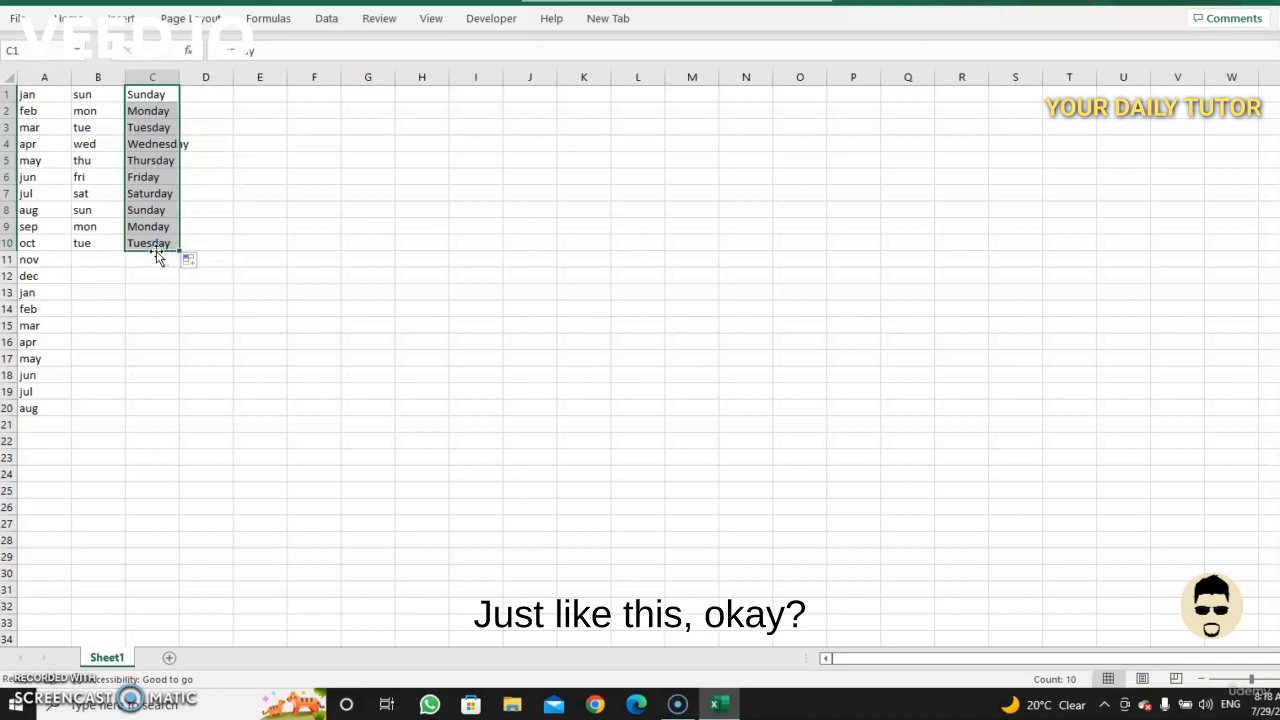
Step: Autofit the width of column C to its weekday names
click(140, 323)
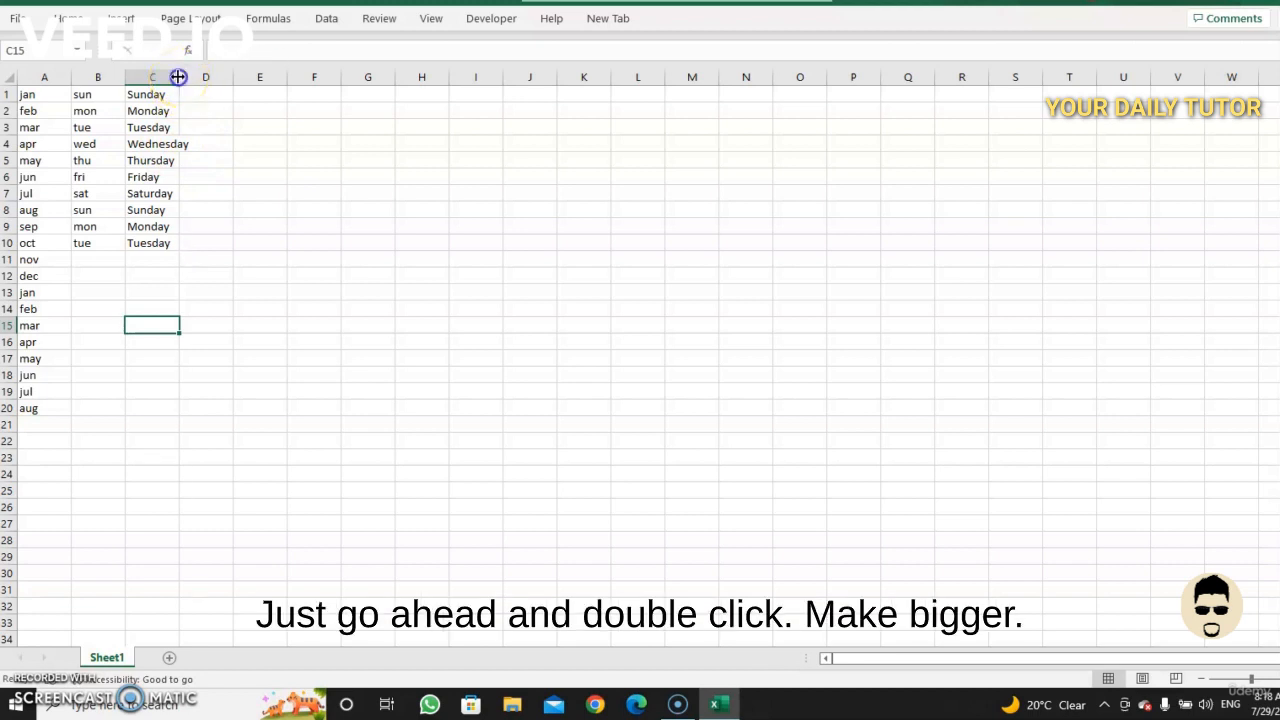
double_click(179, 77)
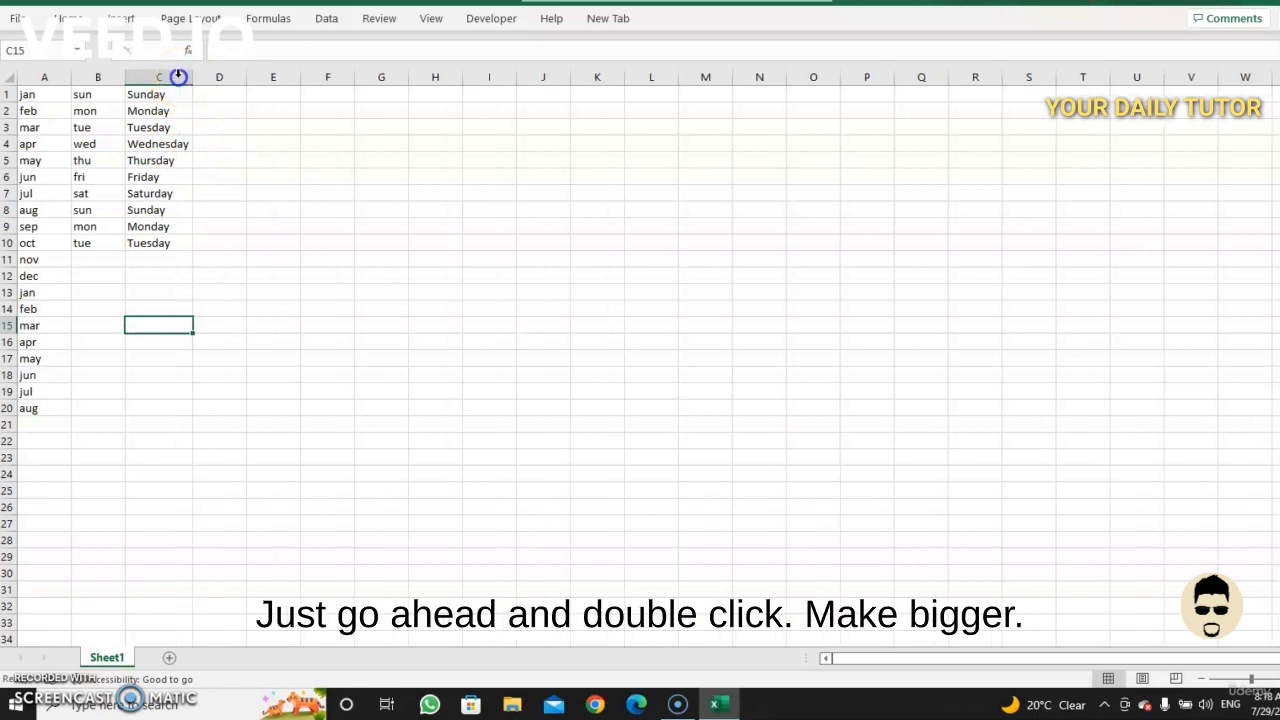
click(209, 240)
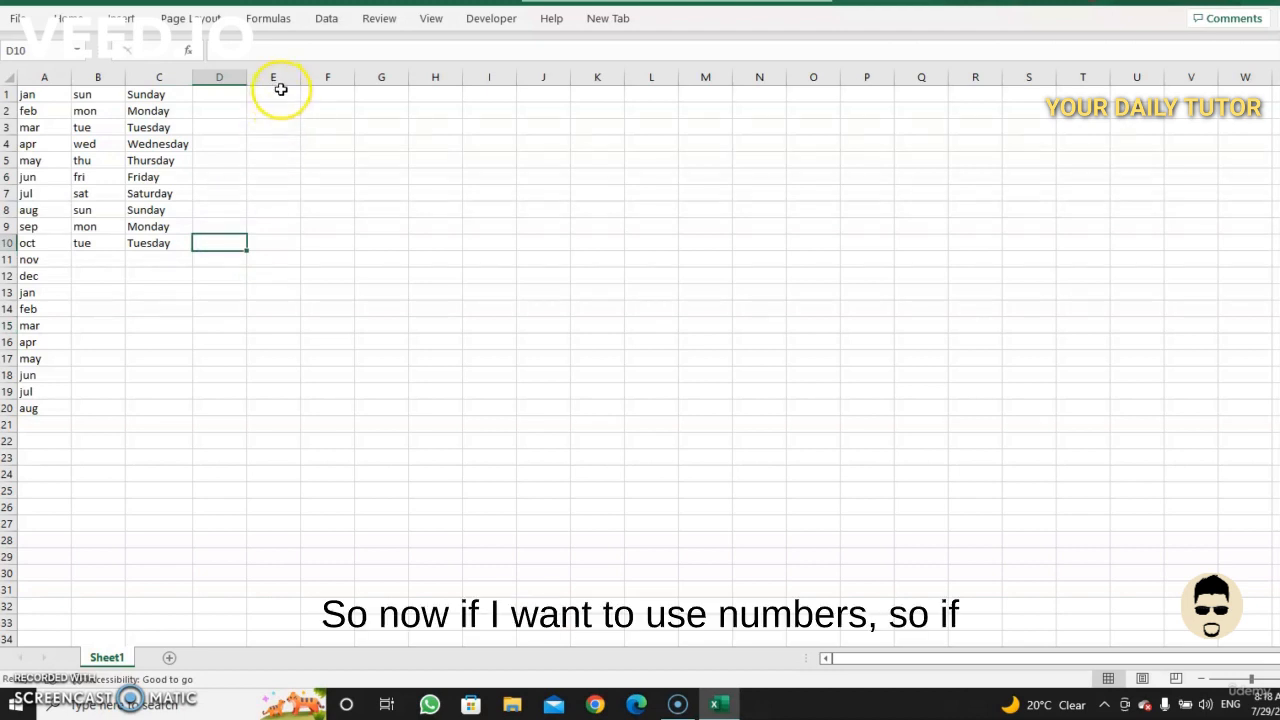
Step: Enter 1 in cell E1, try autofilling it alone down to E10, and undo the fill
click(281, 90)
text(1)
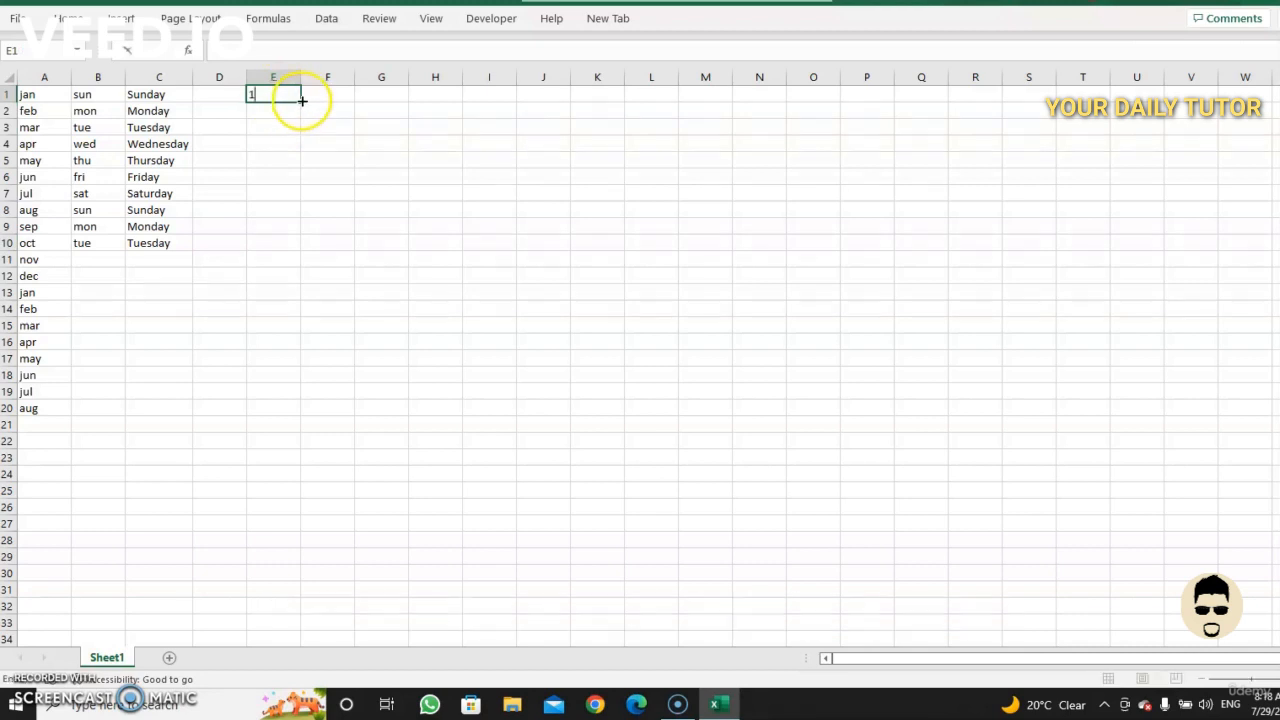
drag(301, 101, 297, 248)
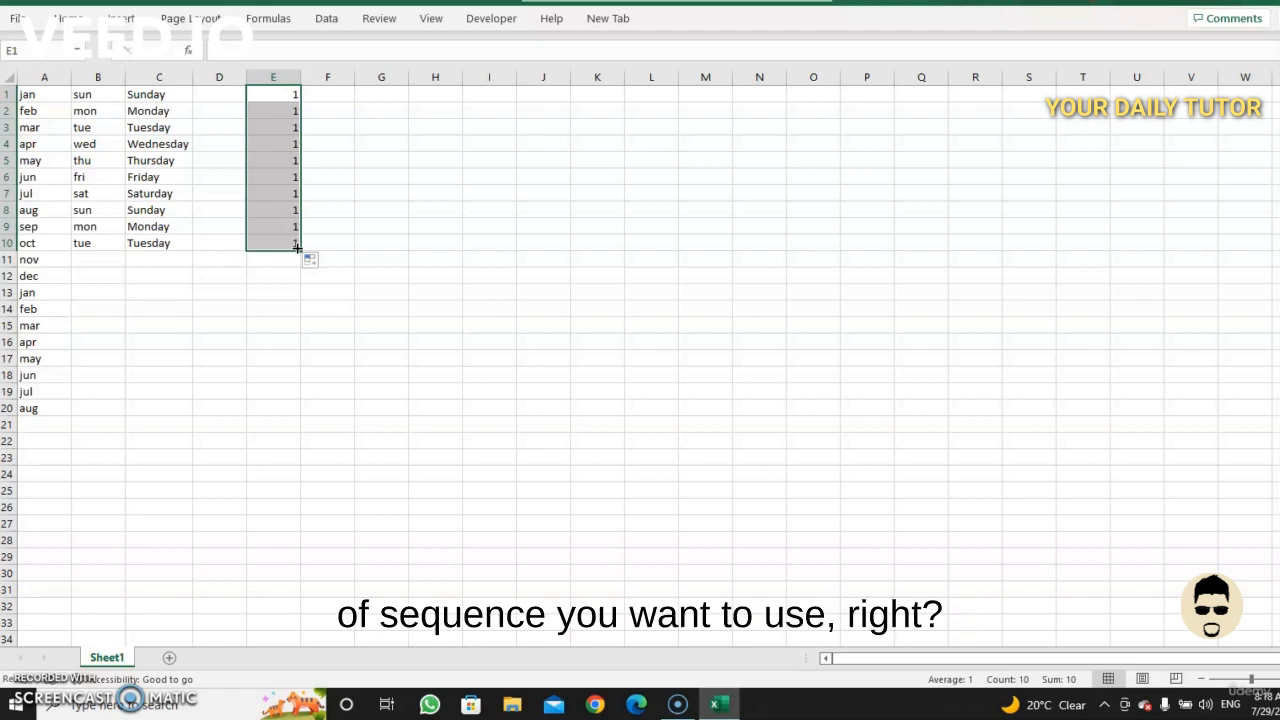
key(ctrl+z)
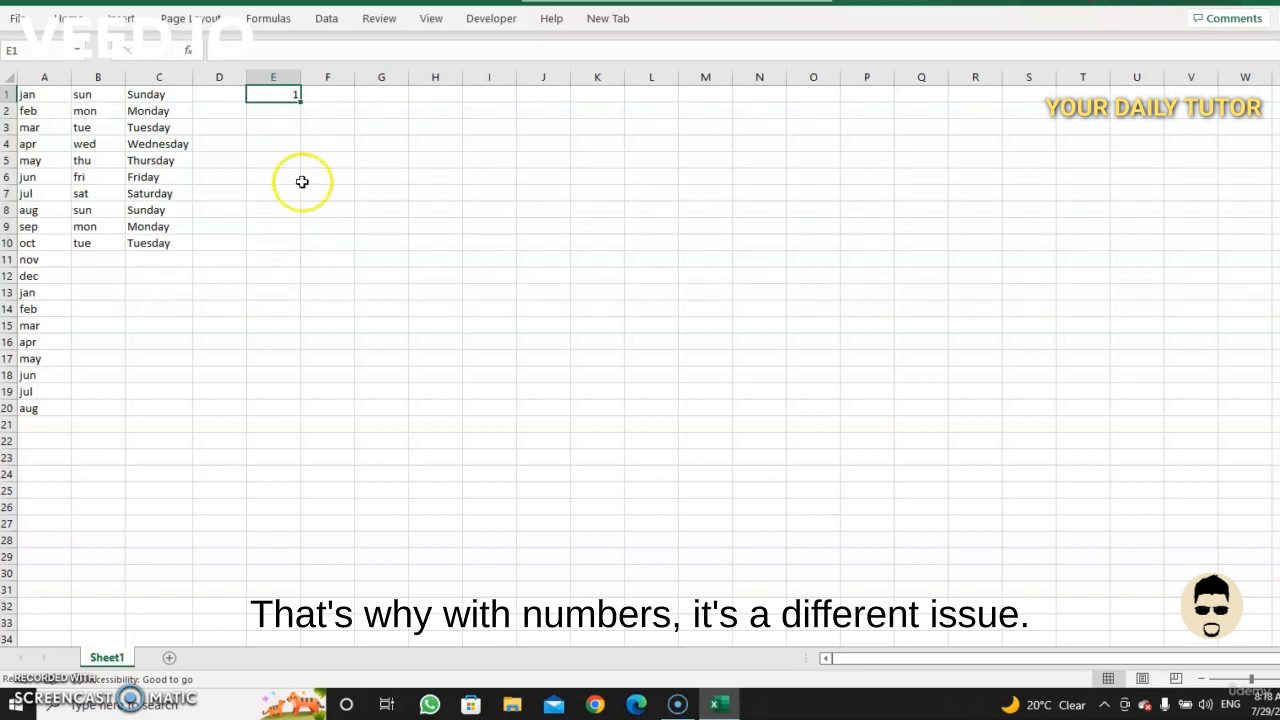
Step: Enter 2 in cell E2 and autofill the number series from E1:E2 down to E18
click(283, 109)
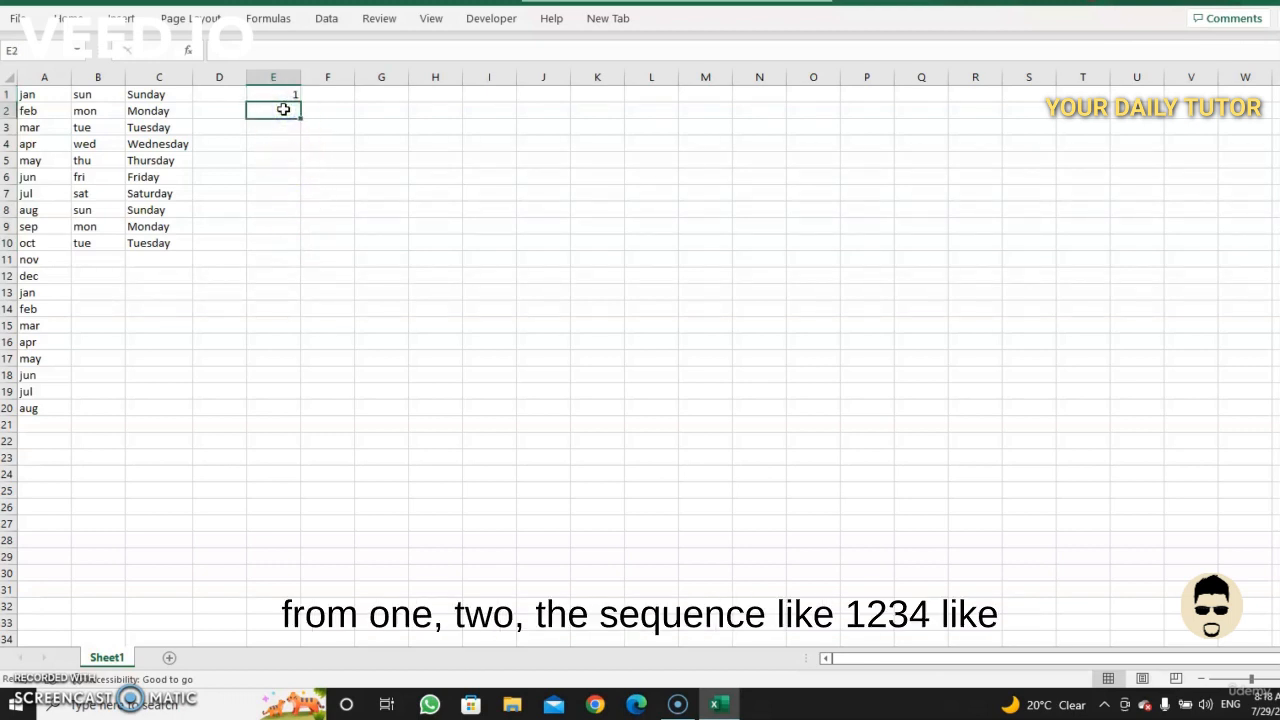
text(2)
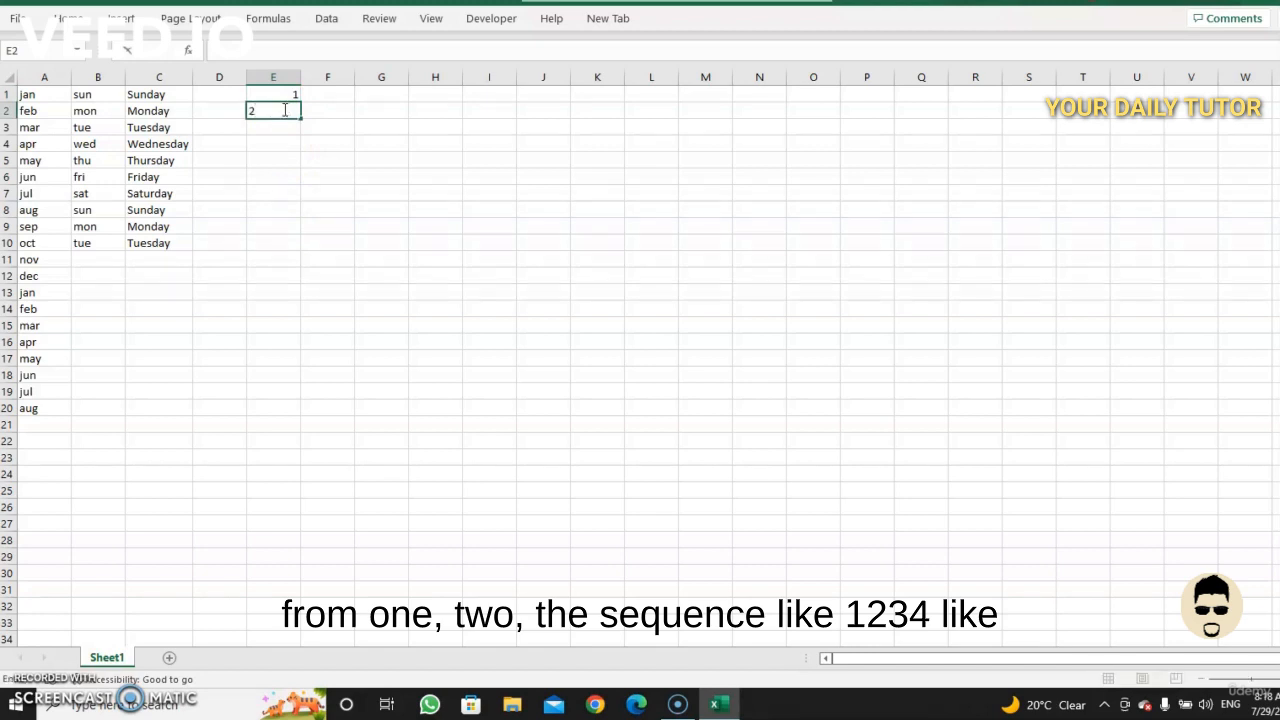
click(286, 179)
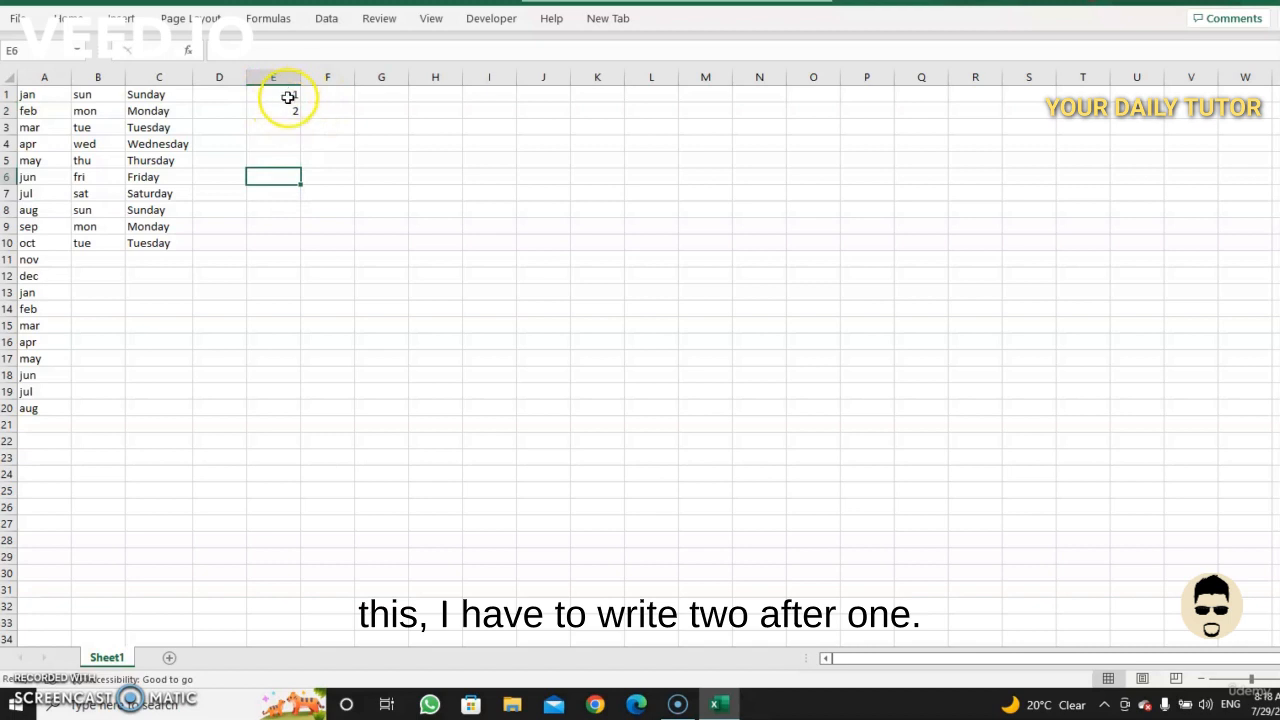
drag(284, 93, 286, 114)
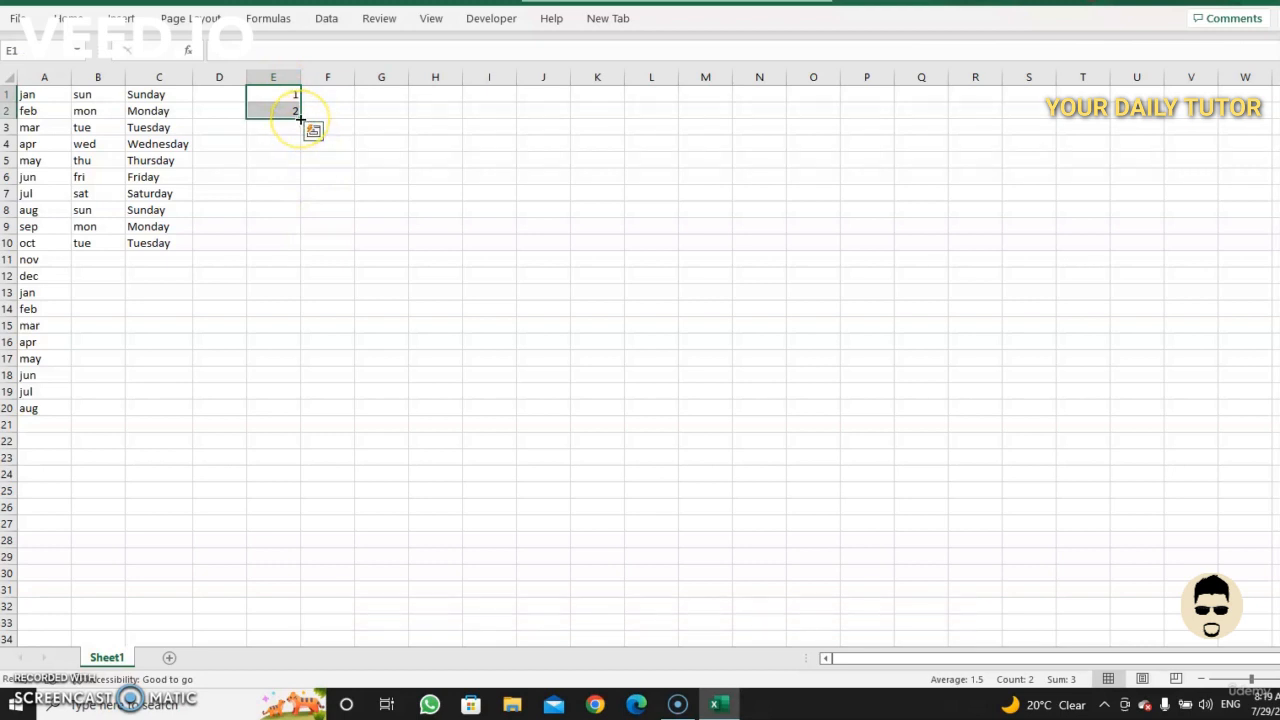
drag(300, 118, 281, 248)
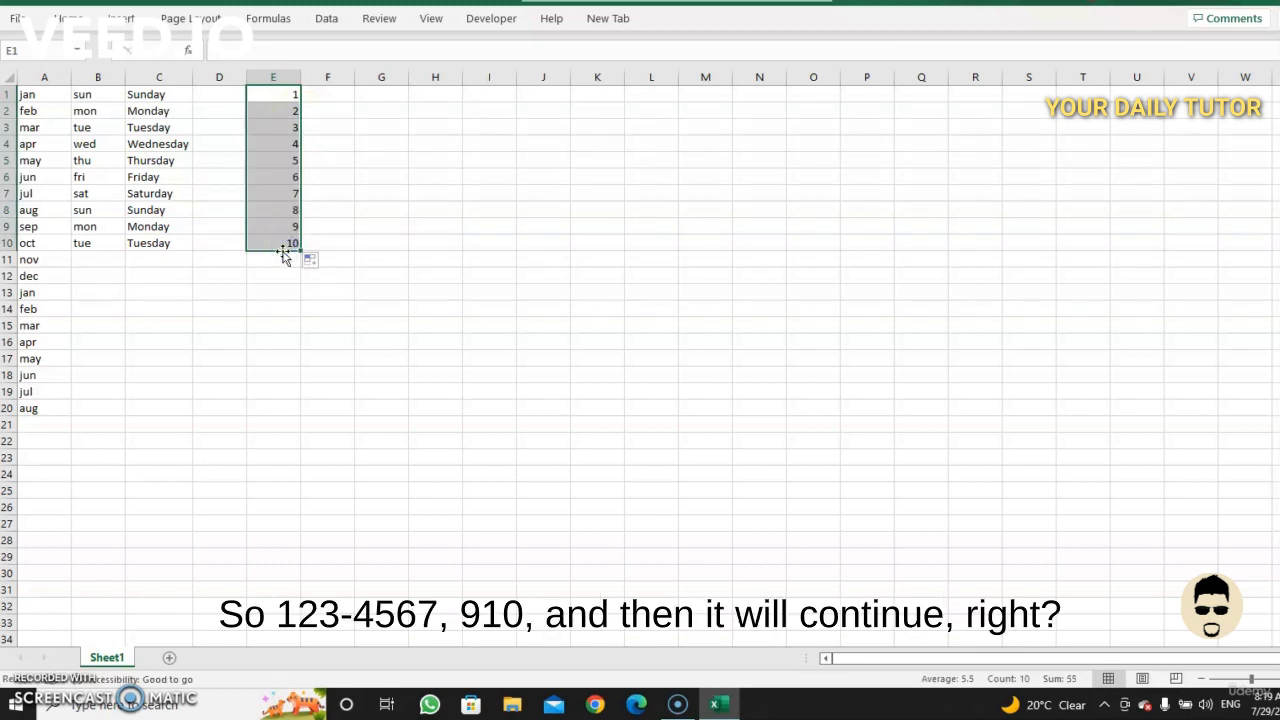
drag(300, 251, 307, 393)
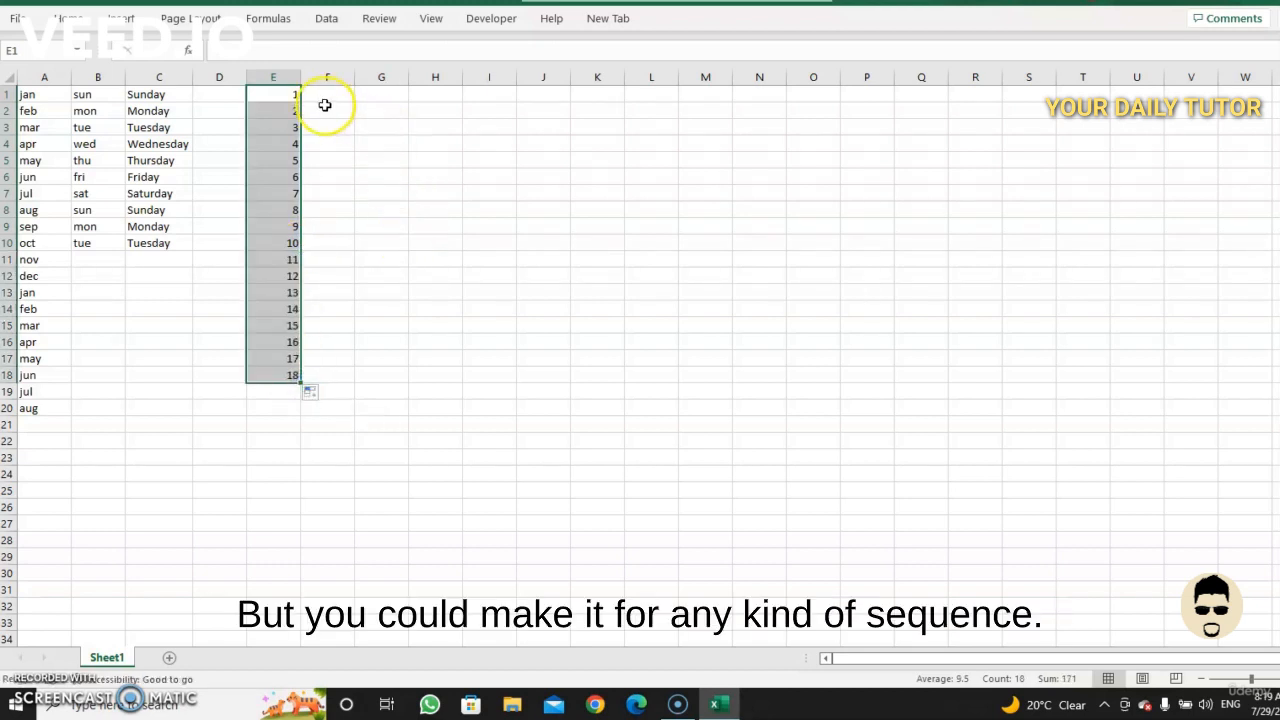
Step: Enter 5 in G1 and 10 in G2, and autofill the series from both cells down to G14
click(385, 97)
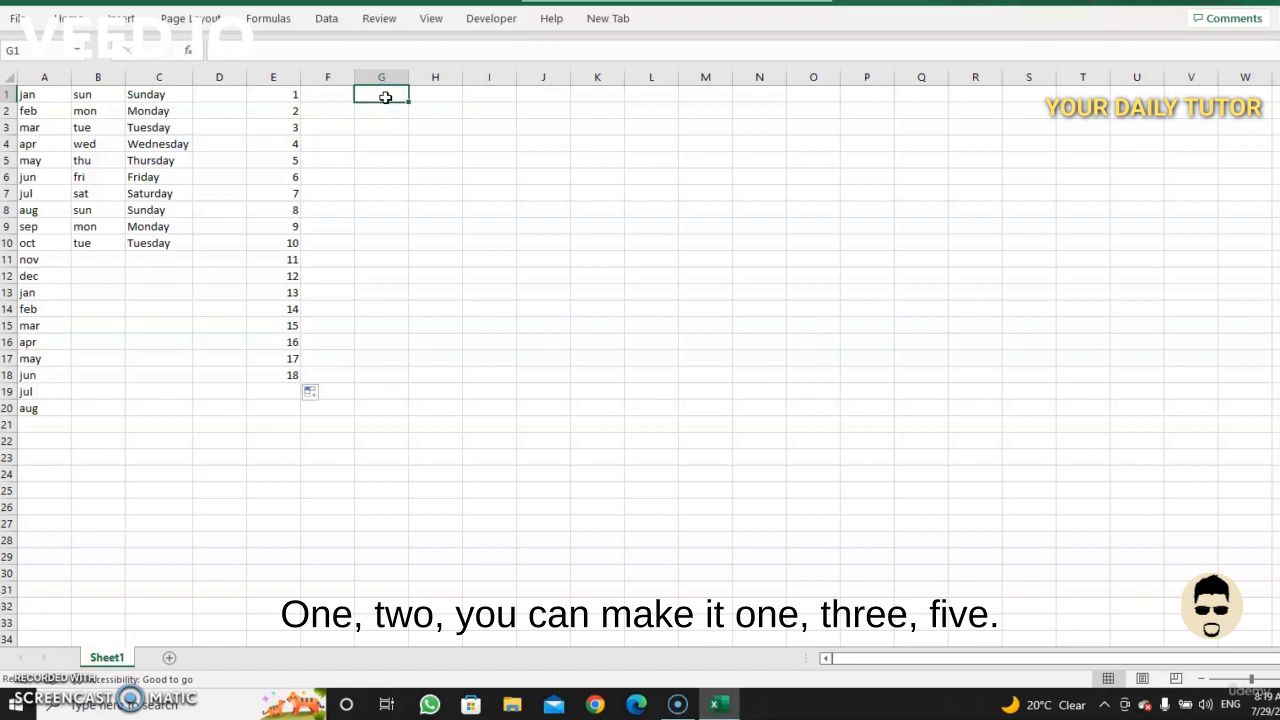
text(5)
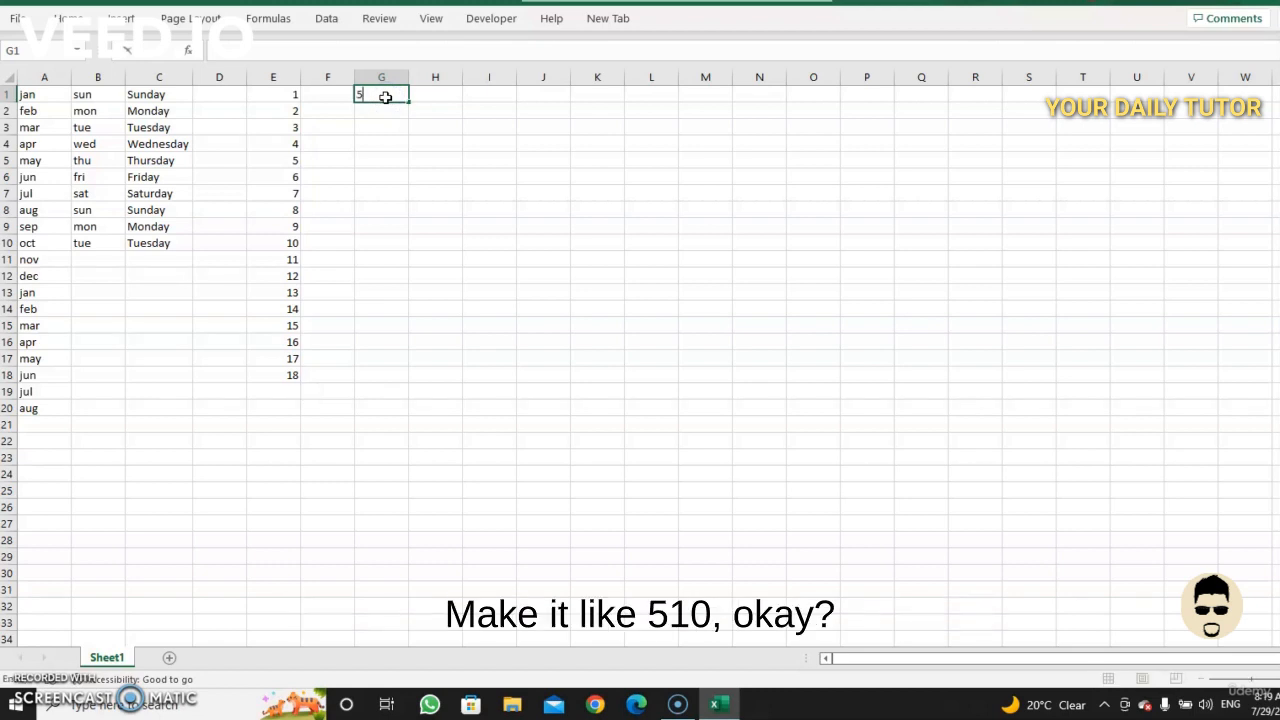
click(378, 112)
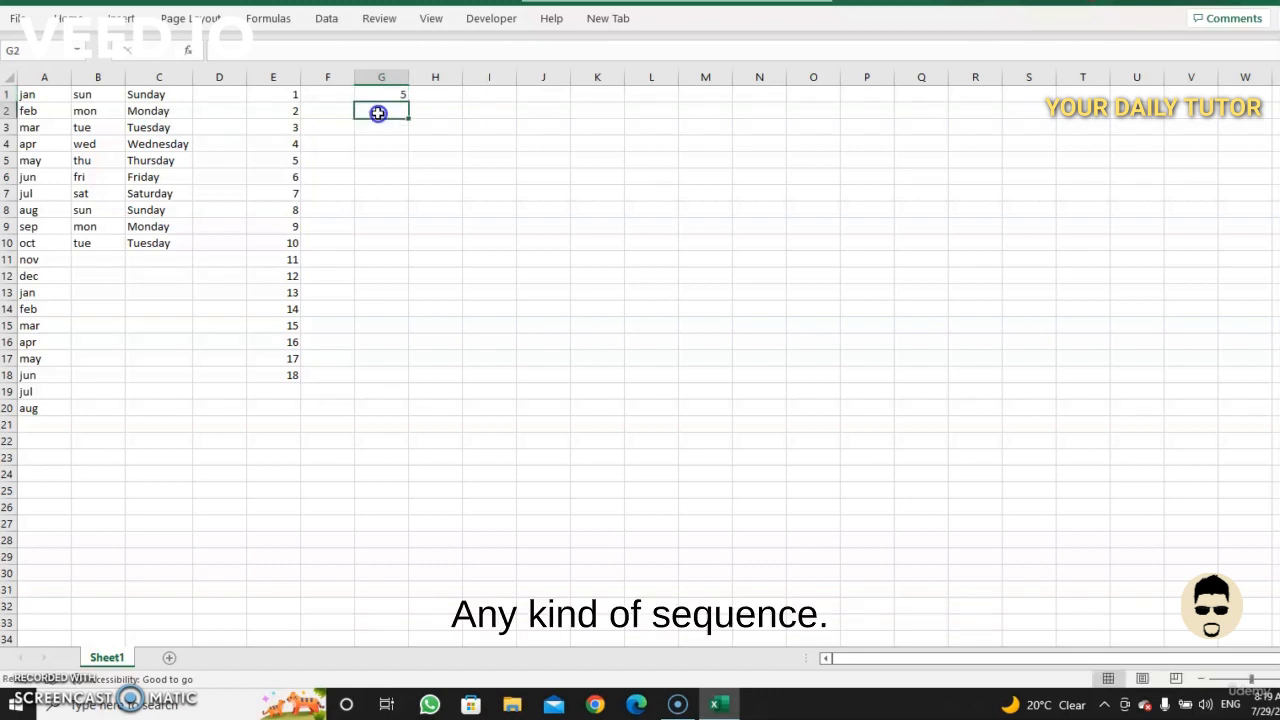
text(10)
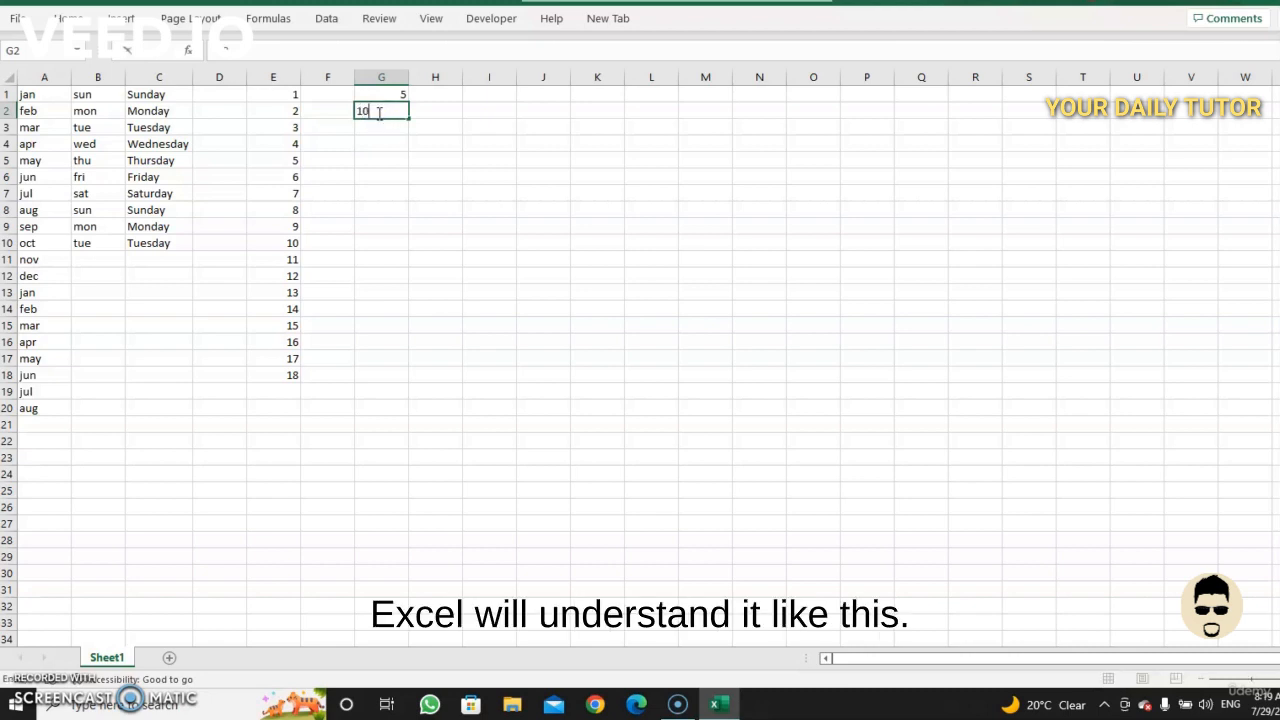
click(380, 118)
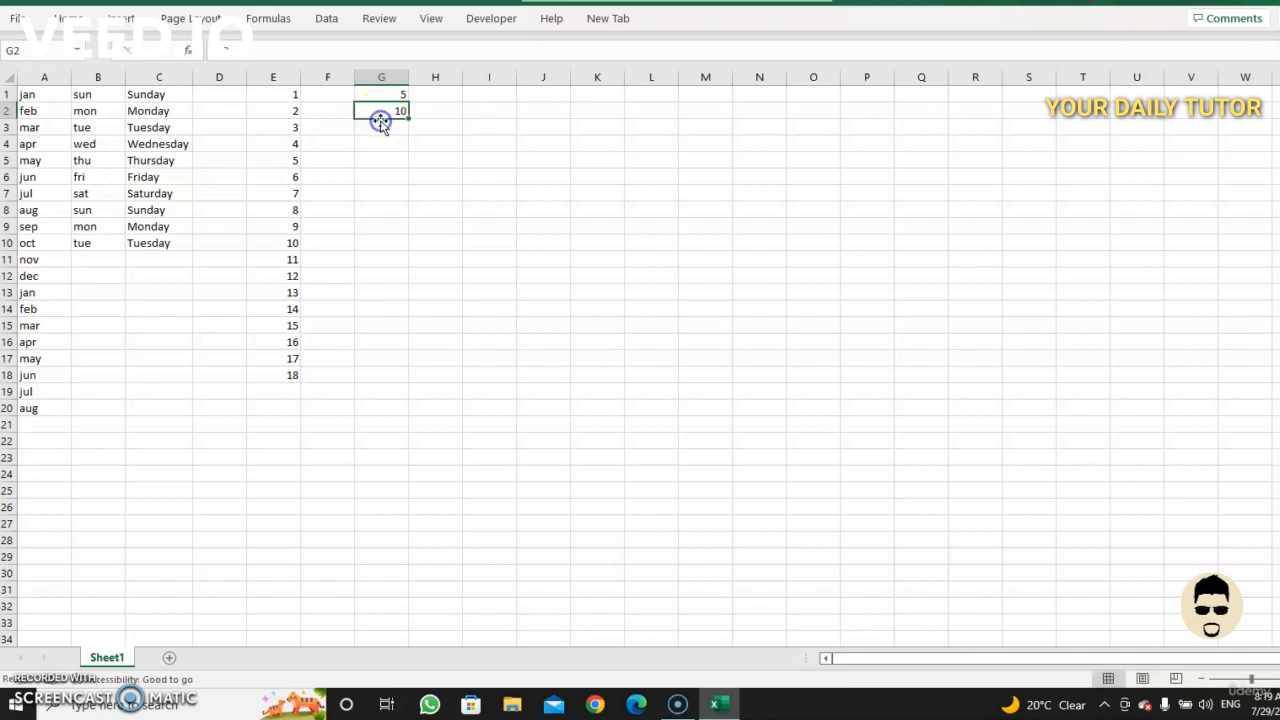
click(372, 113)
drag(366, 90, 371, 113)
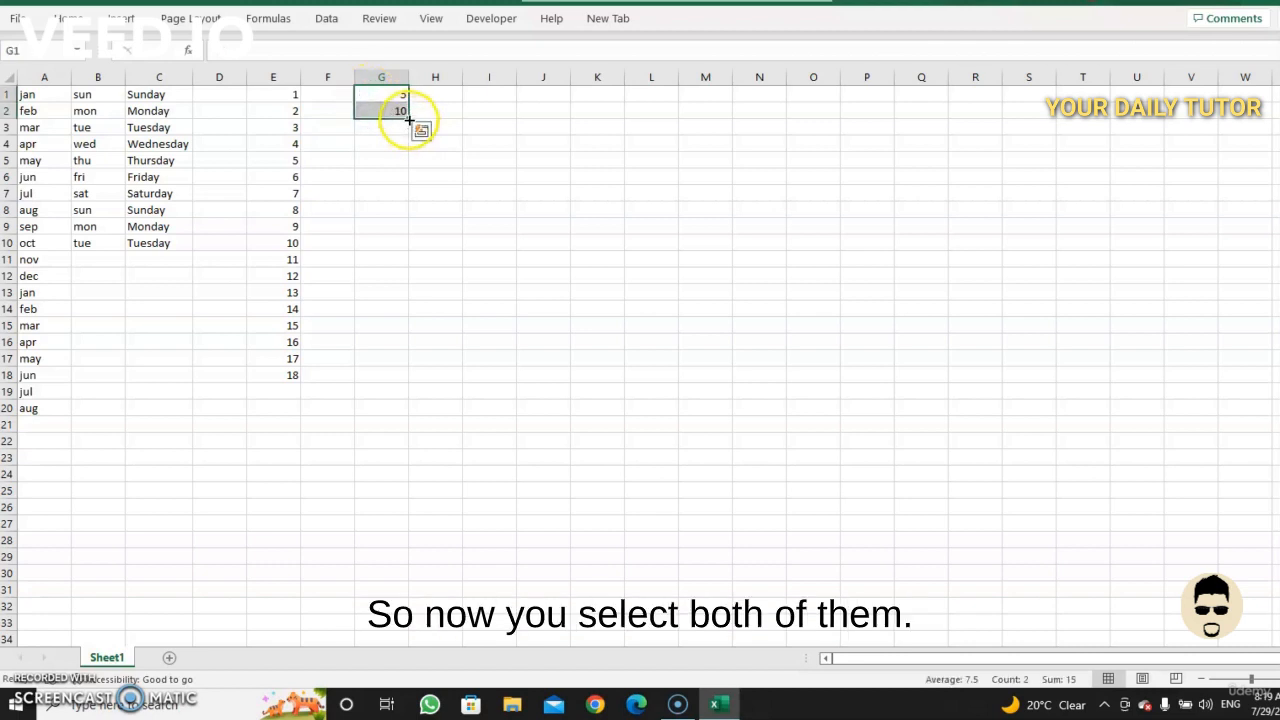
click(393, 142)
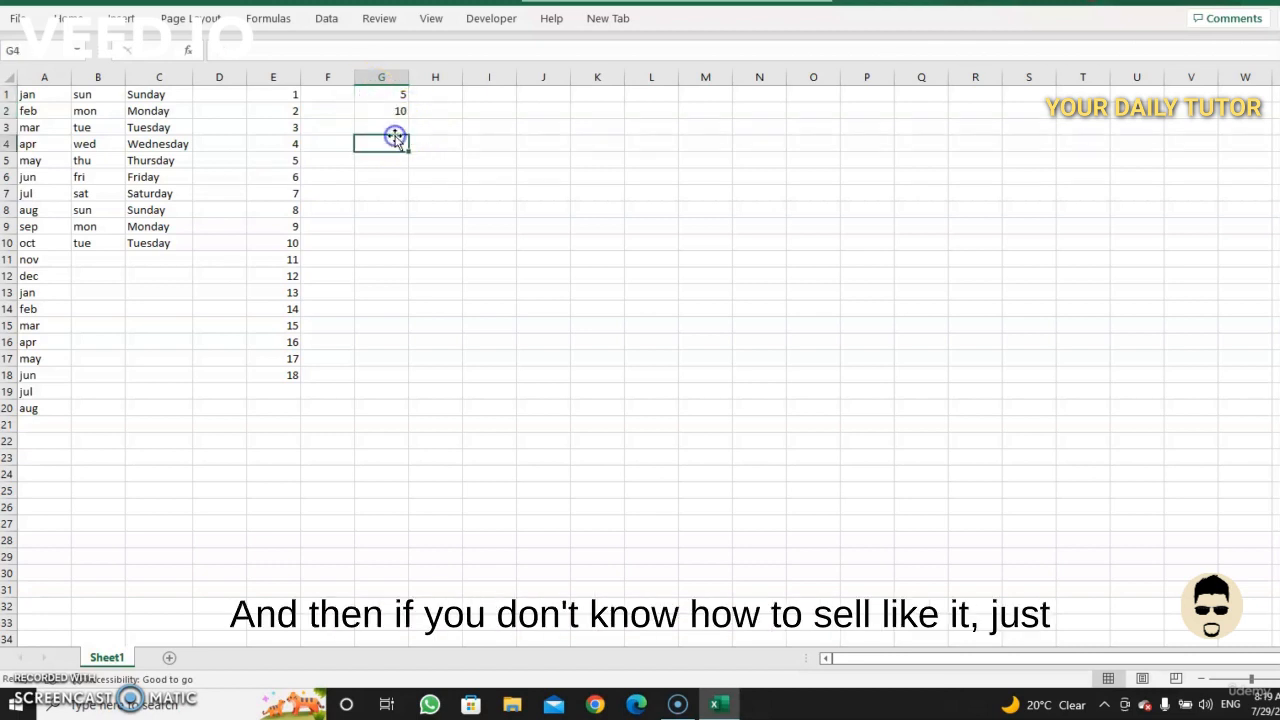
drag(380, 95, 385, 315)
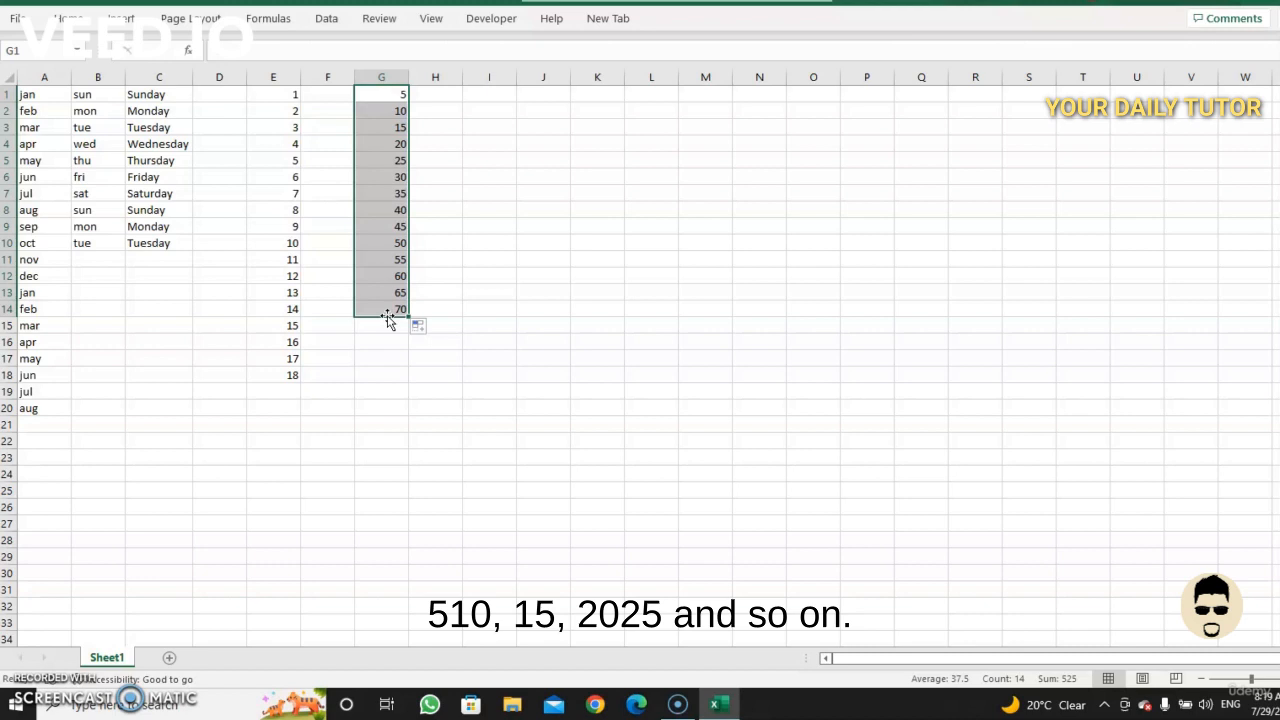
Step: Enter 100 in H1 and 150 in H2, and autofill the series from both cells down to H14
click(443, 94)
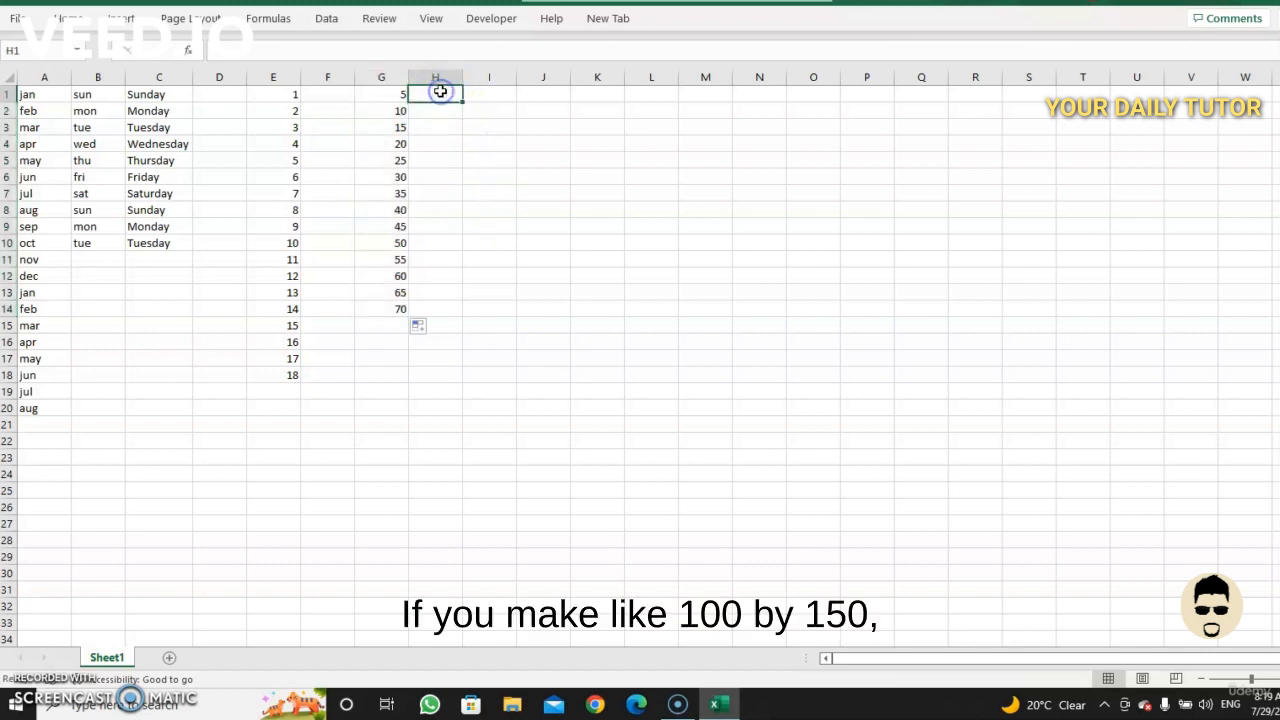
text(100)
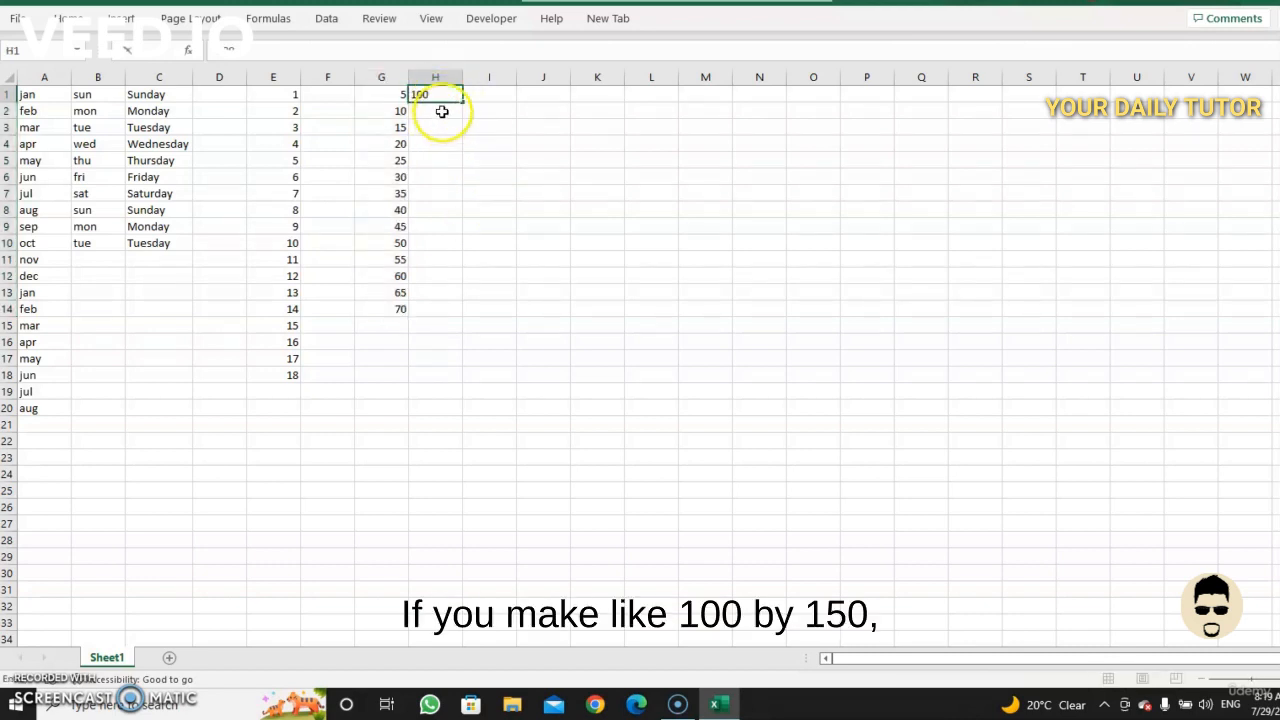
click(438, 111)
text(1)
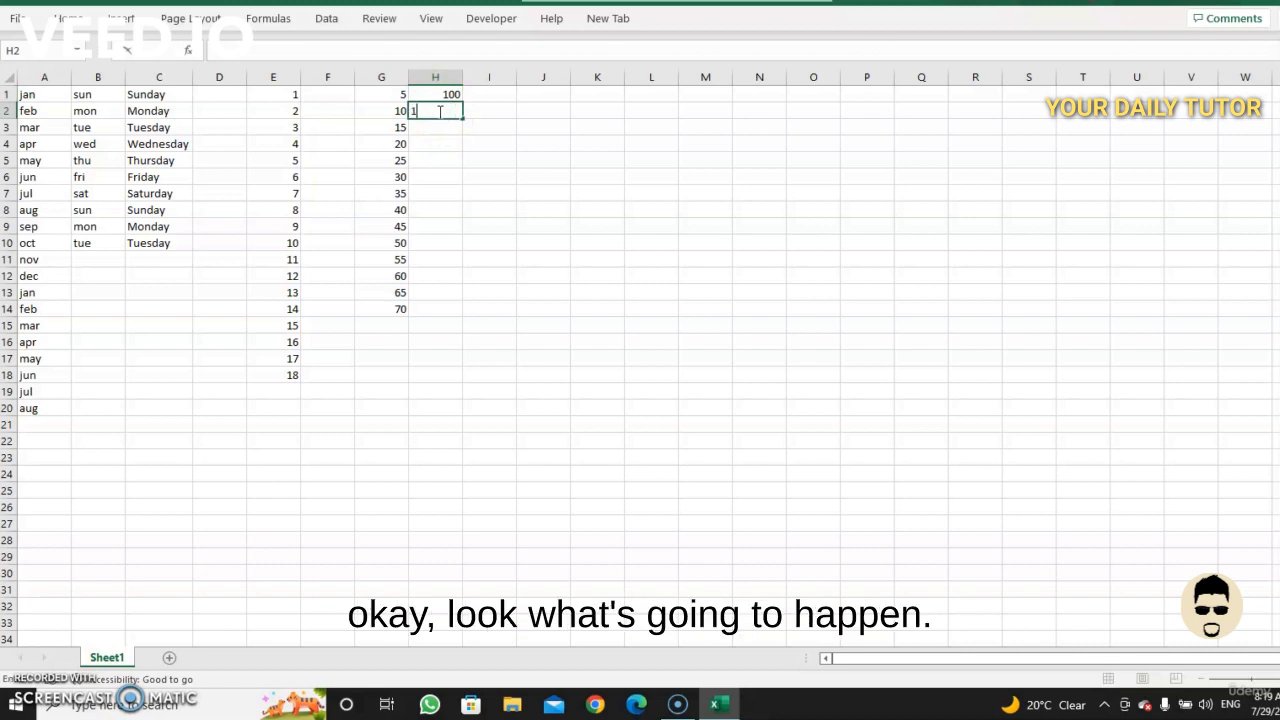
text(50)
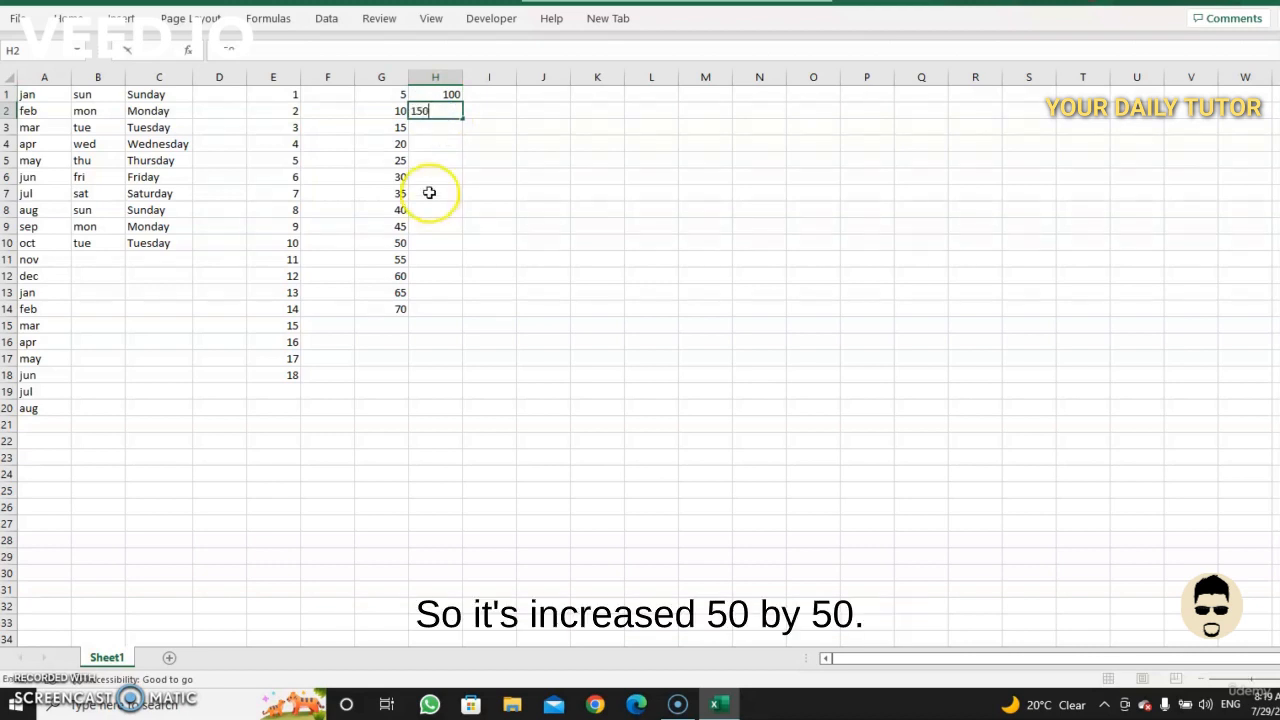
click(441, 157)
drag(447, 94, 460, 314)
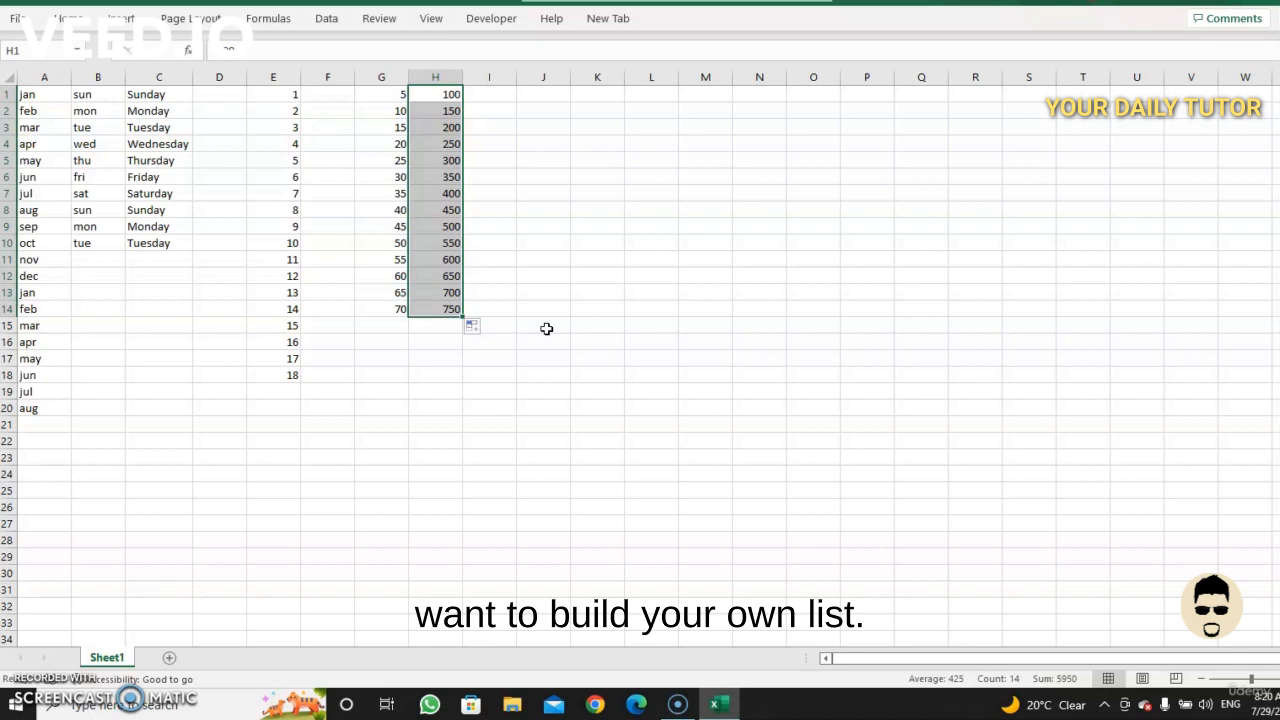
click(433, 193)
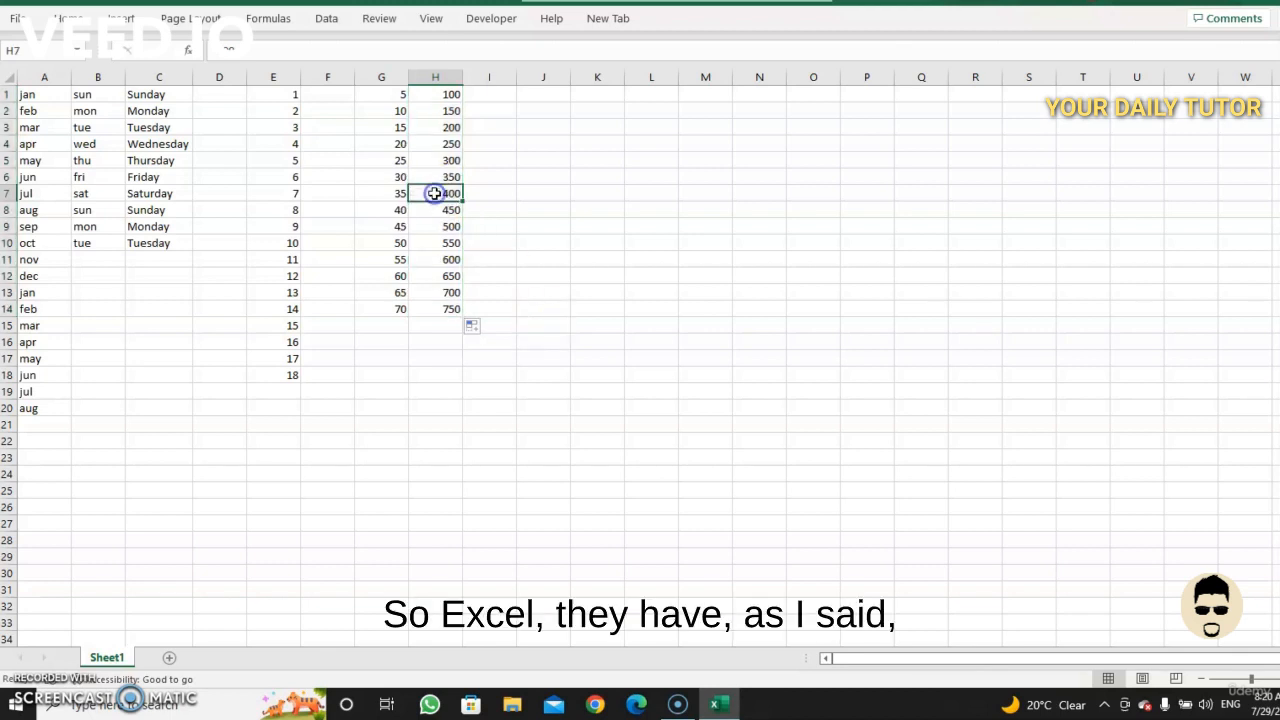
click(445, 72)
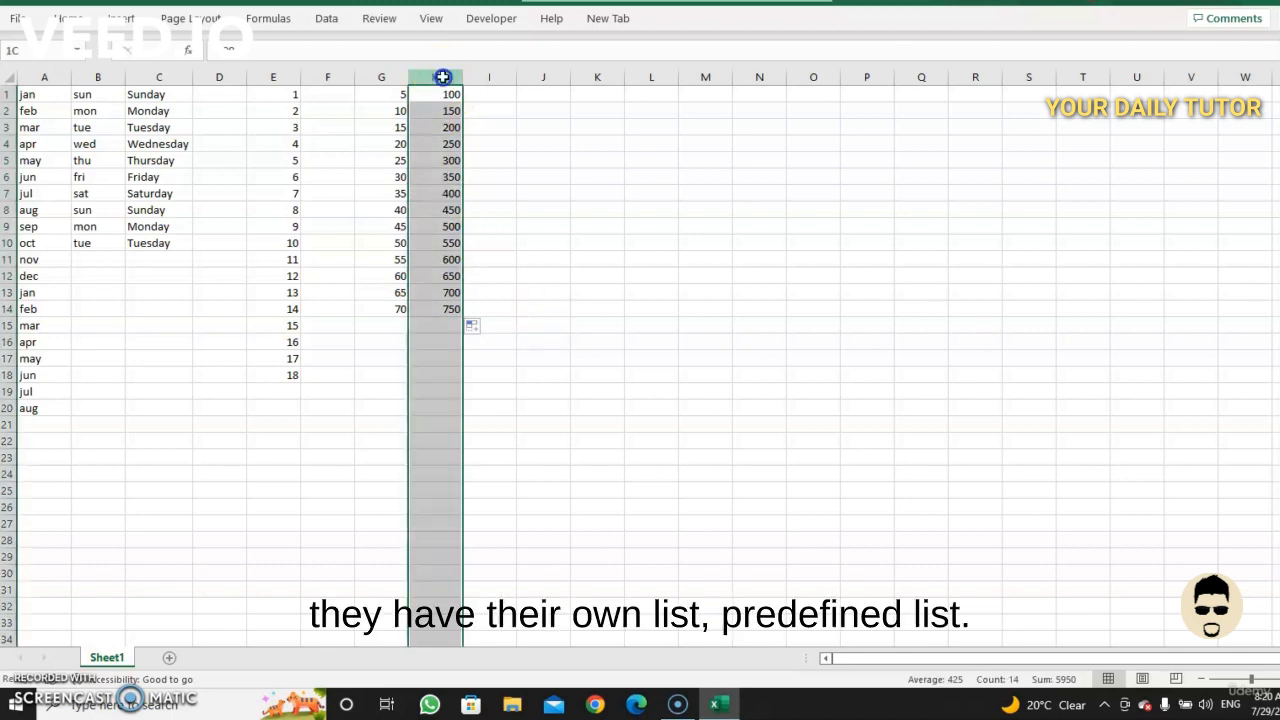
Step: Open the custom lists editor from the advanced program options
click(503, 151)
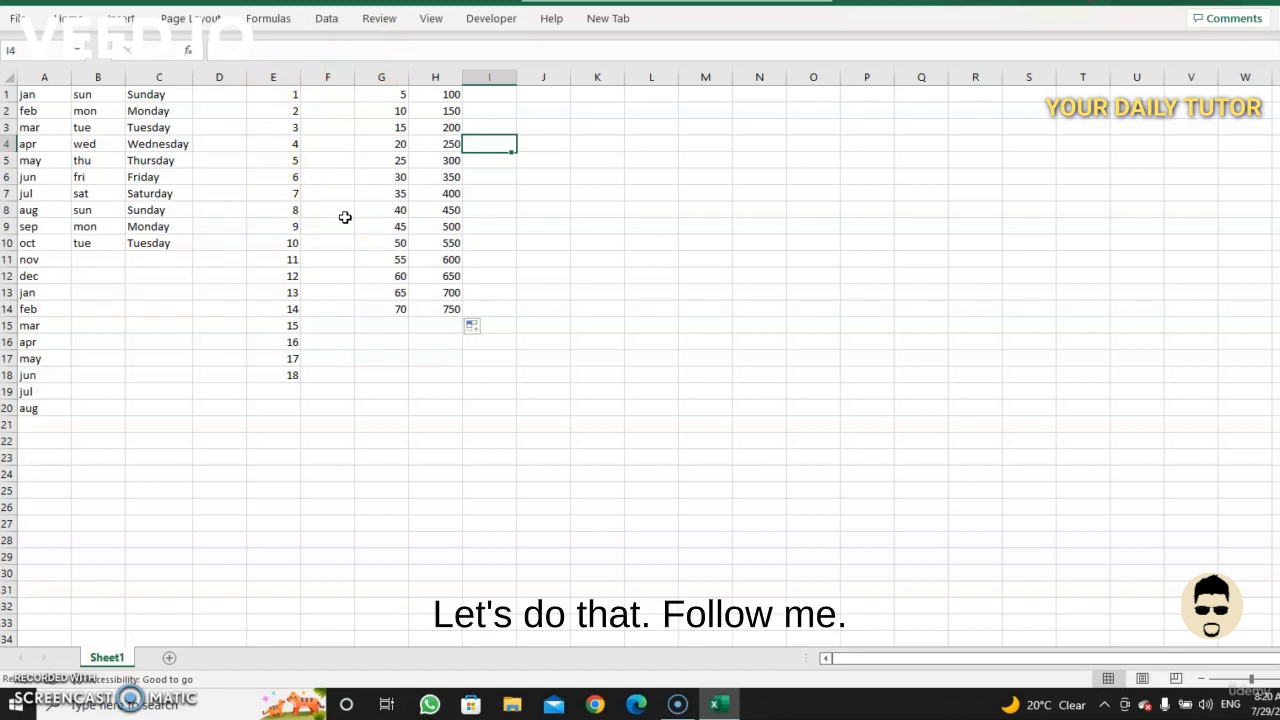
click(18, 20)
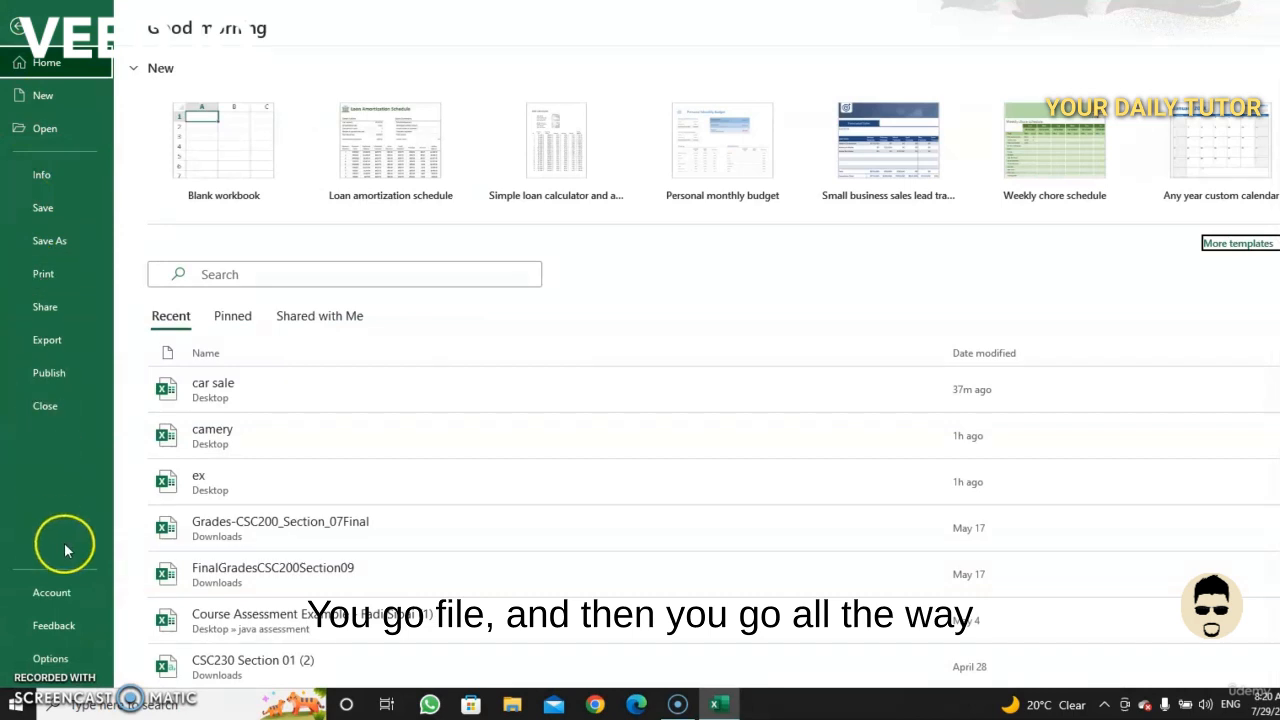
click(63, 676)
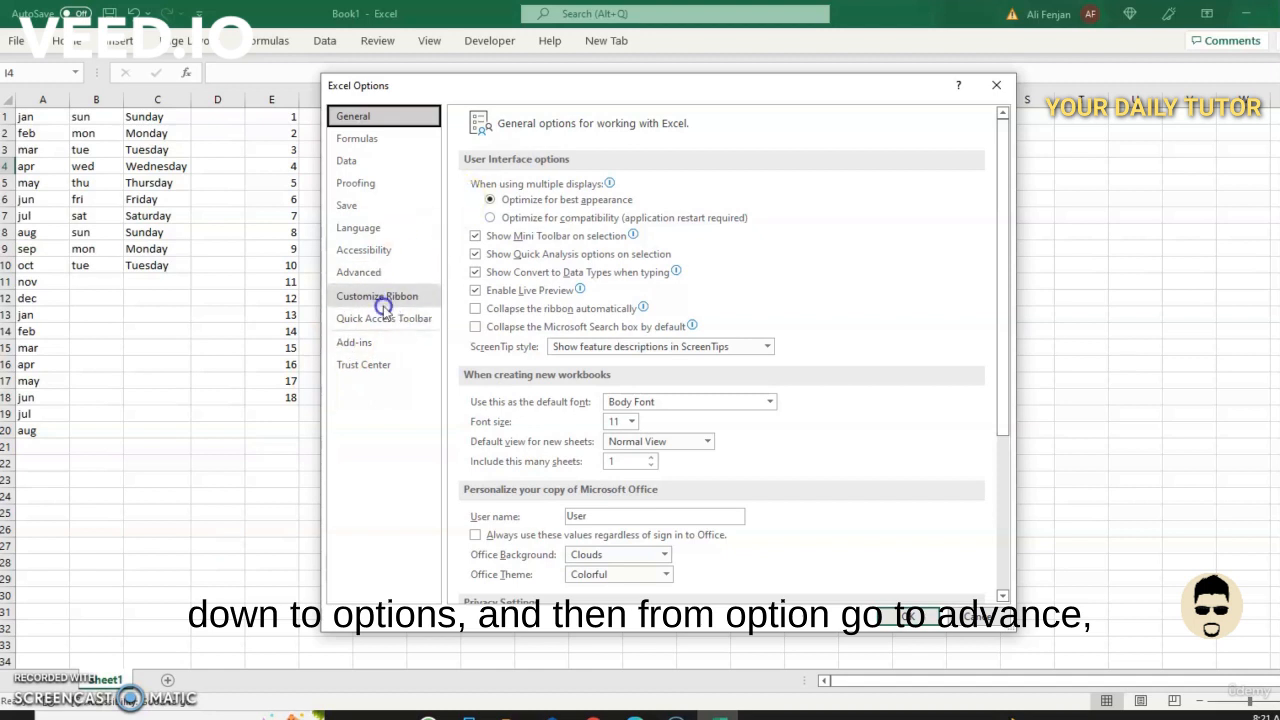
click(383, 273)
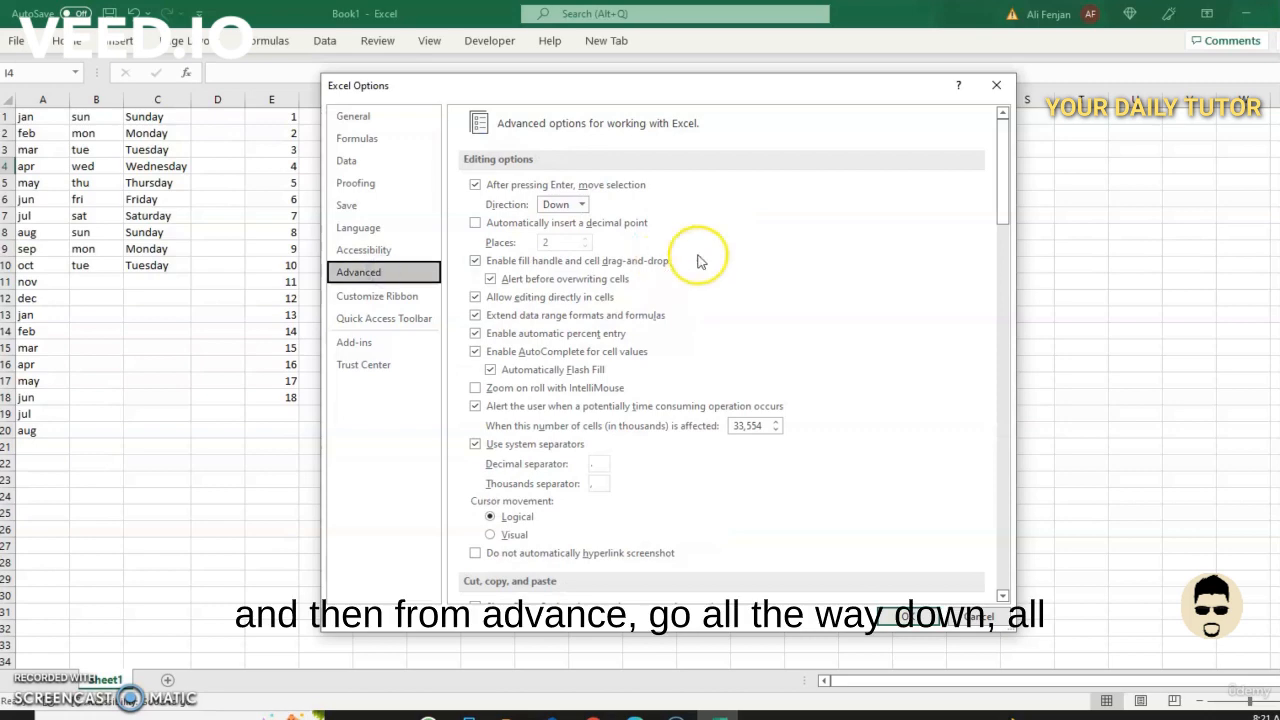
drag(1006, 176, 991, 563)
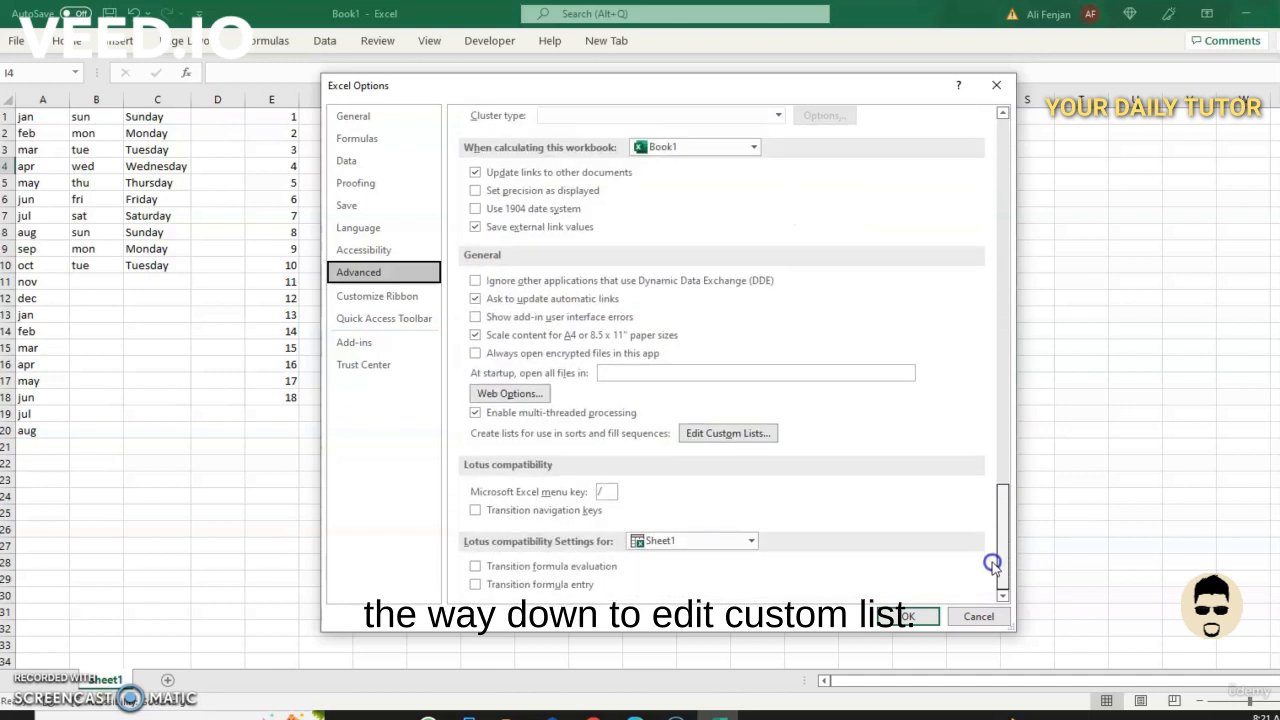
click(718, 436)
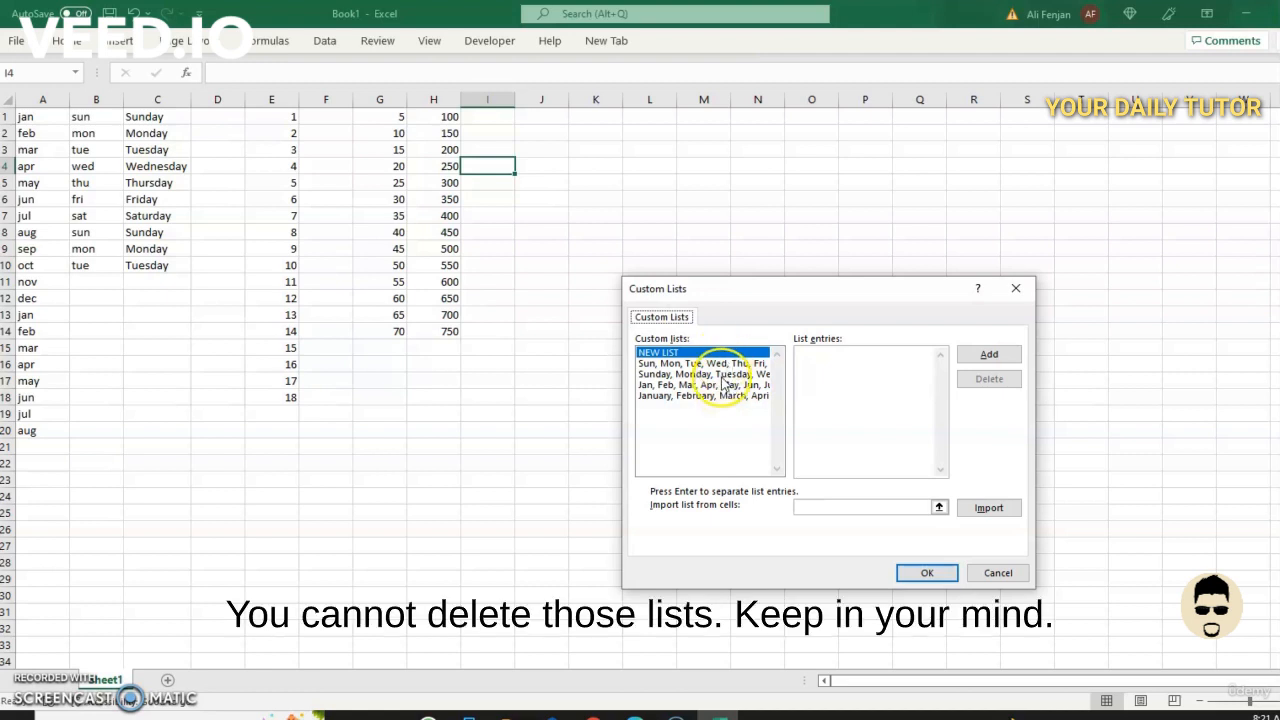
Step: Examine the entries of the built-in full weekday, abbreviated month and abbreviated weekday lists
click(720, 374)
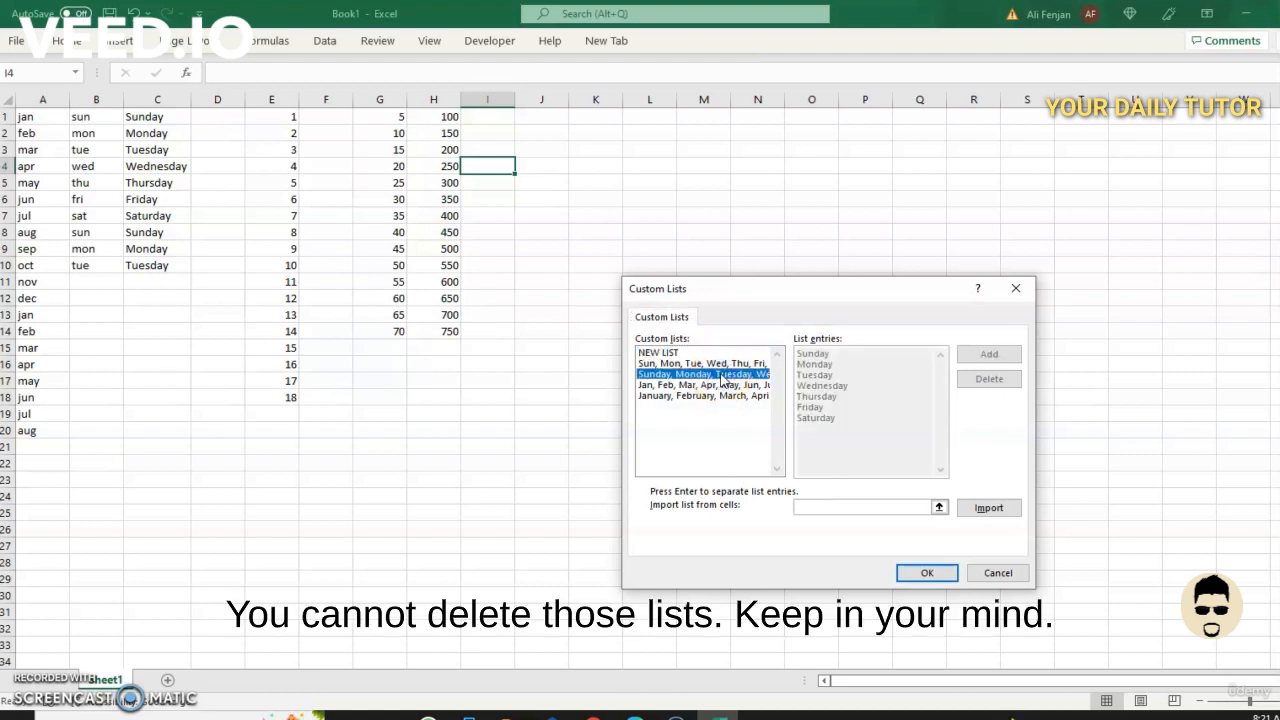
click(718, 385)
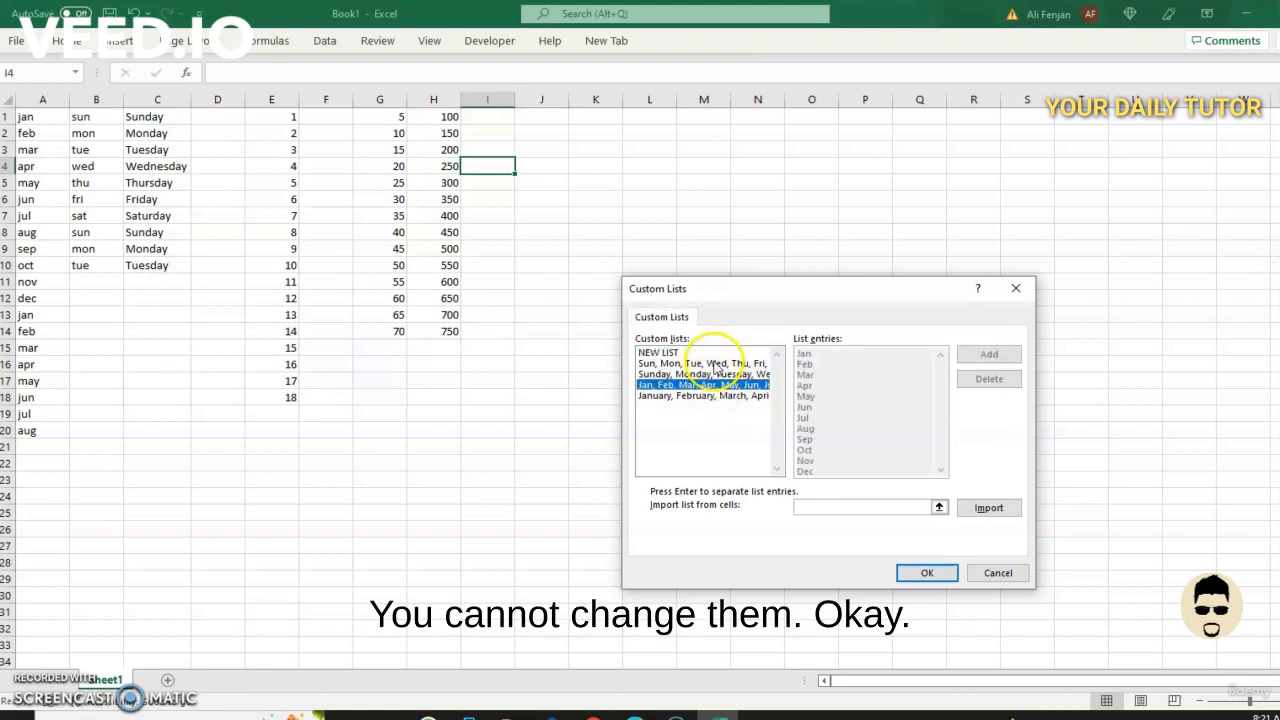
click(716, 364)
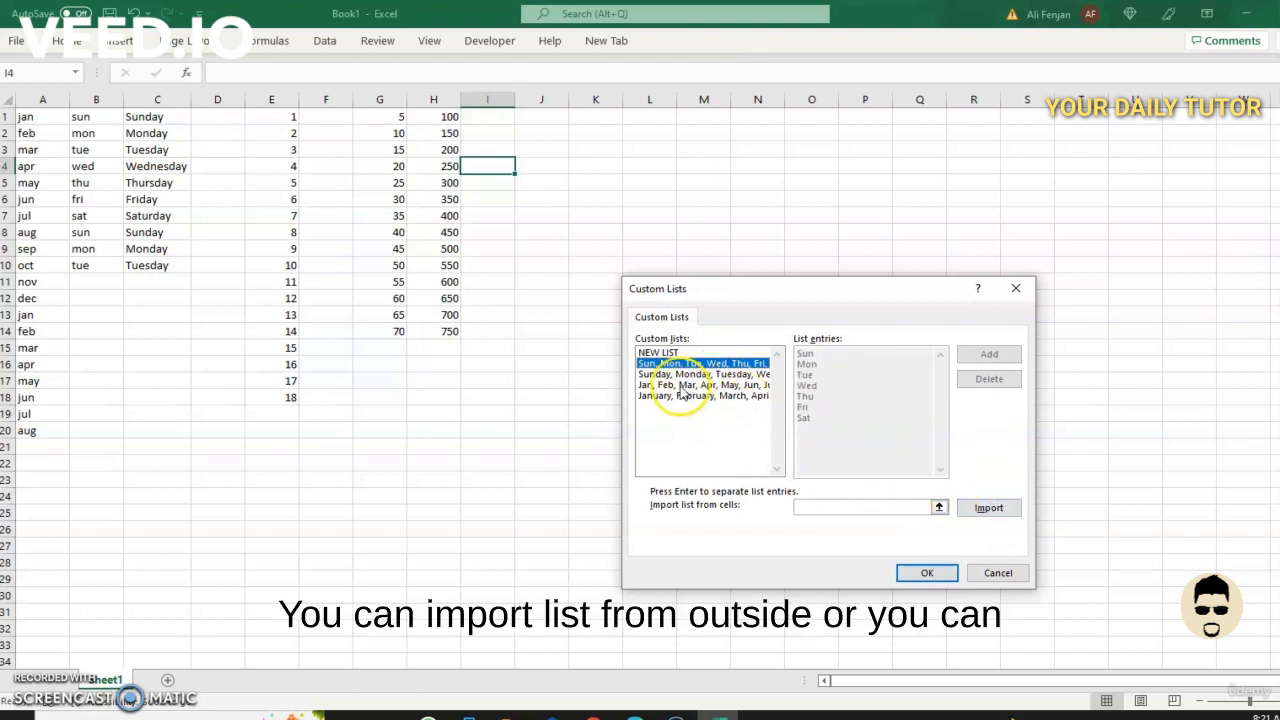
Step: Add a new custom list with the entries civil, computer, mechanical, industrial and biomedical, and confirm the options
click(667, 352)
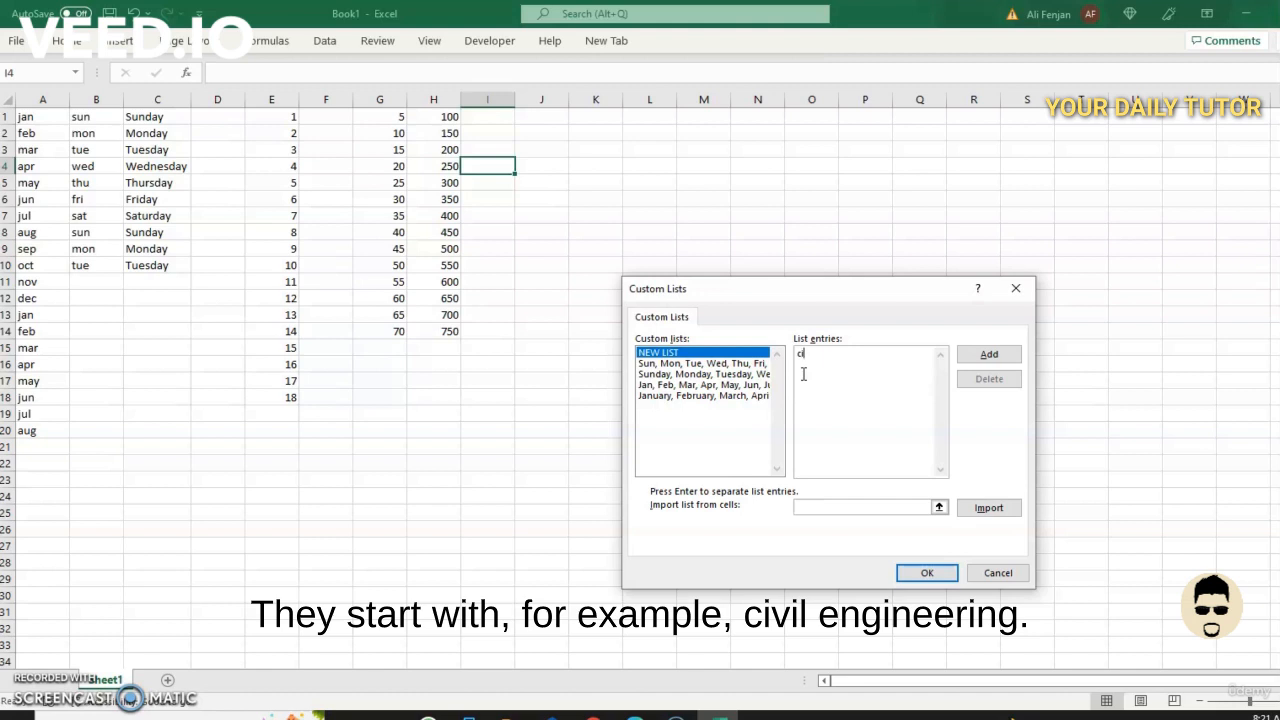
text(vil)
key(Return)
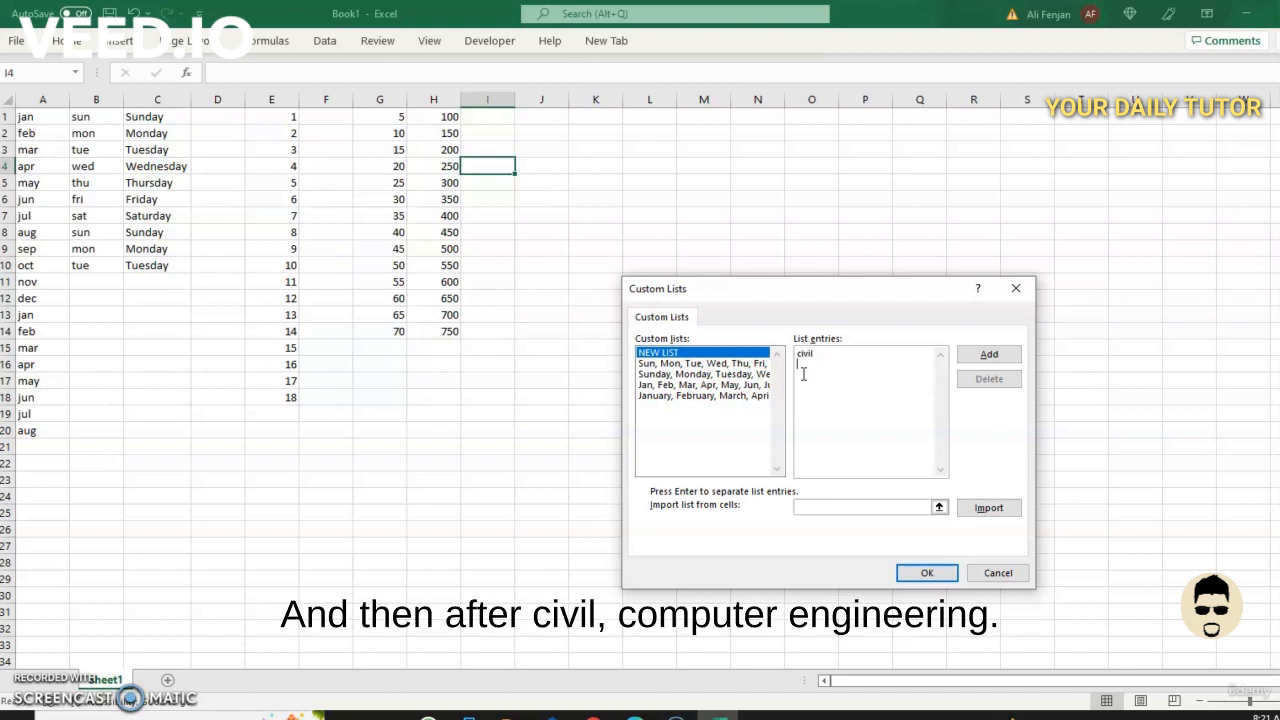
text(computer )
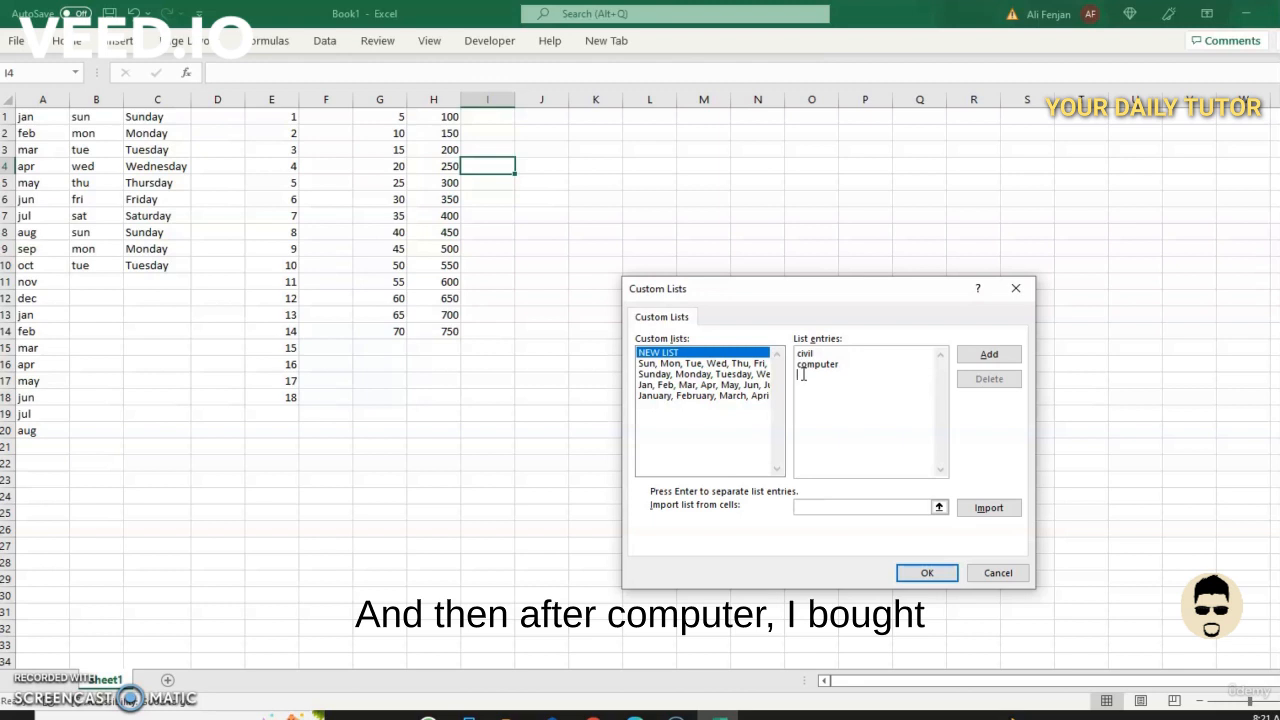
text(mech)
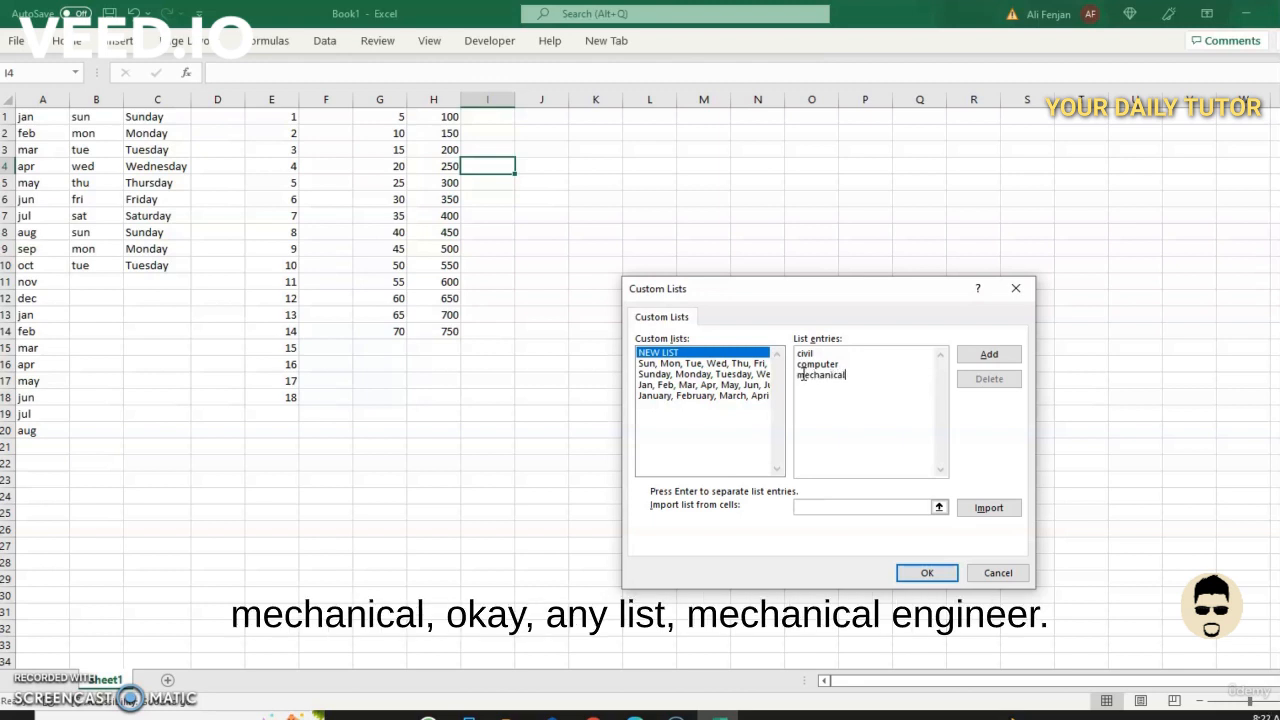
text(anical)
key(Return)
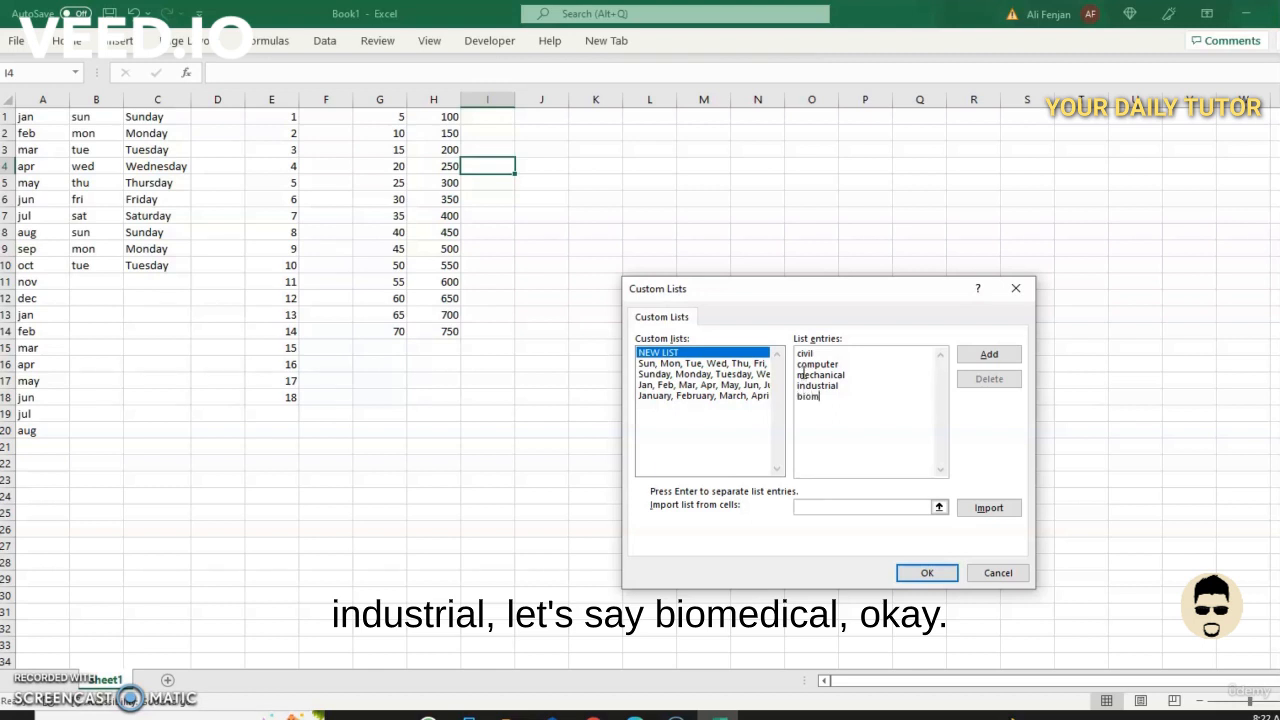
text(edical)
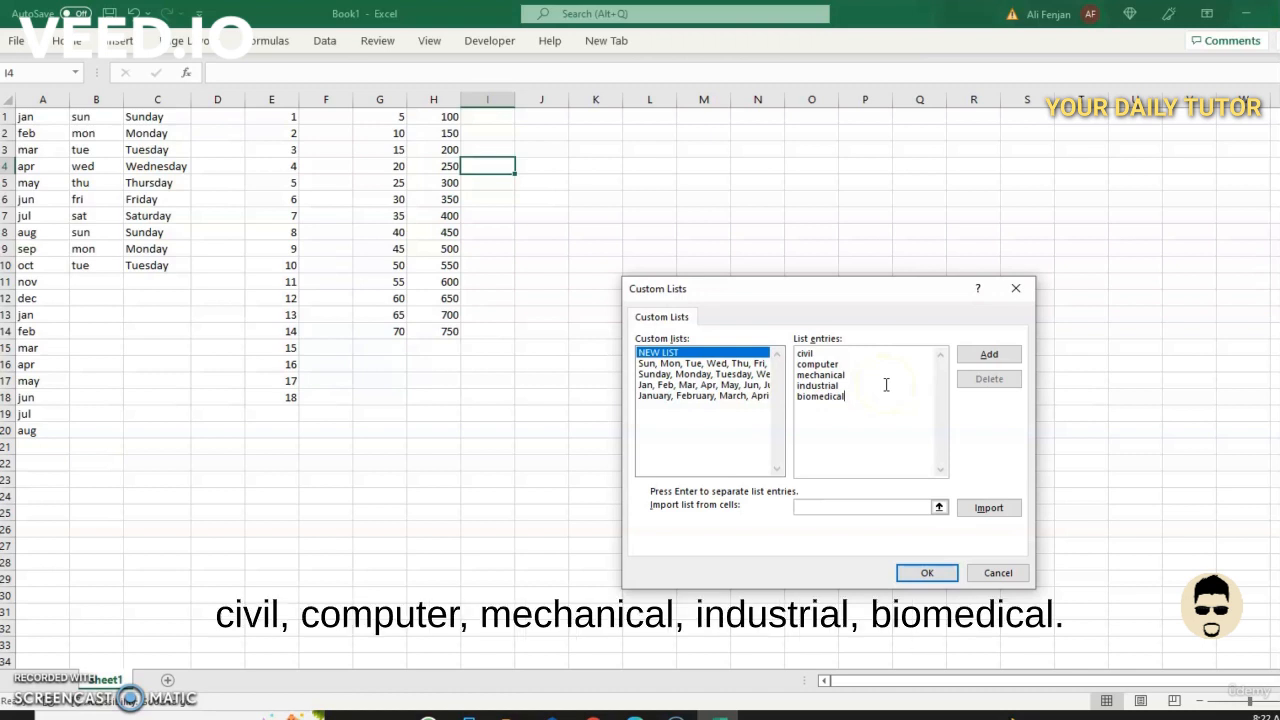
click(989, 355)
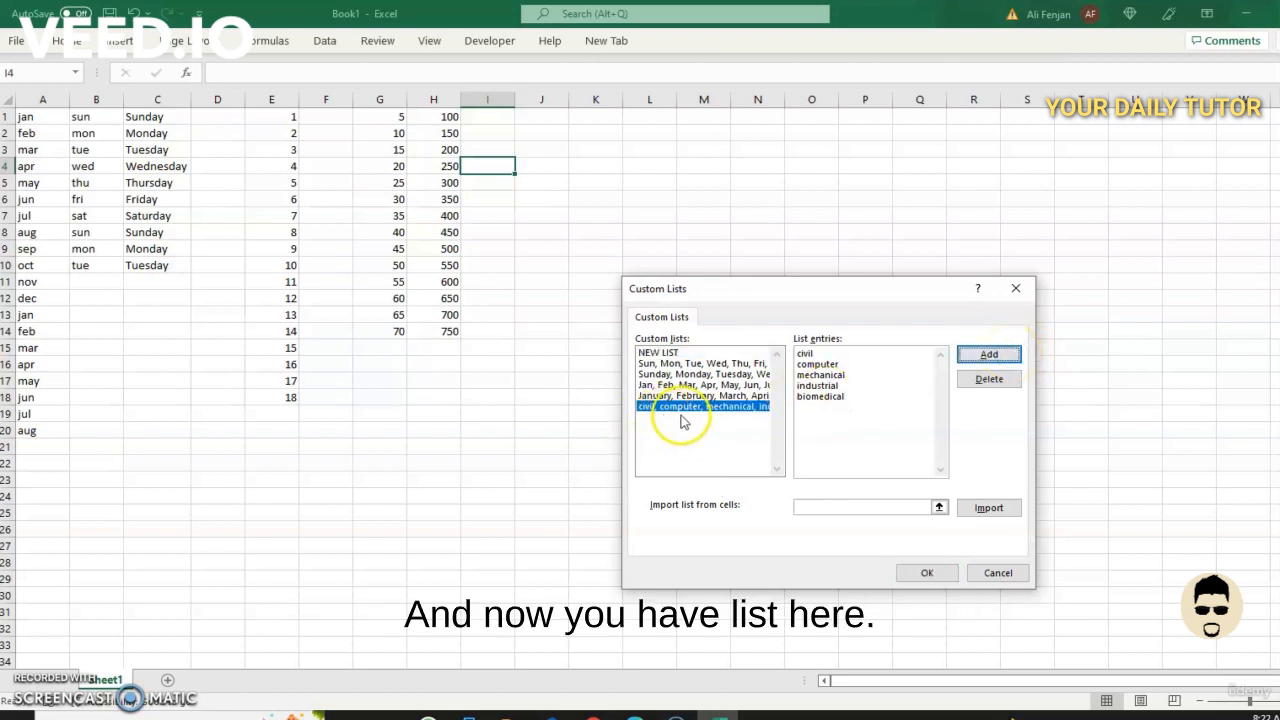
click(937, 576)
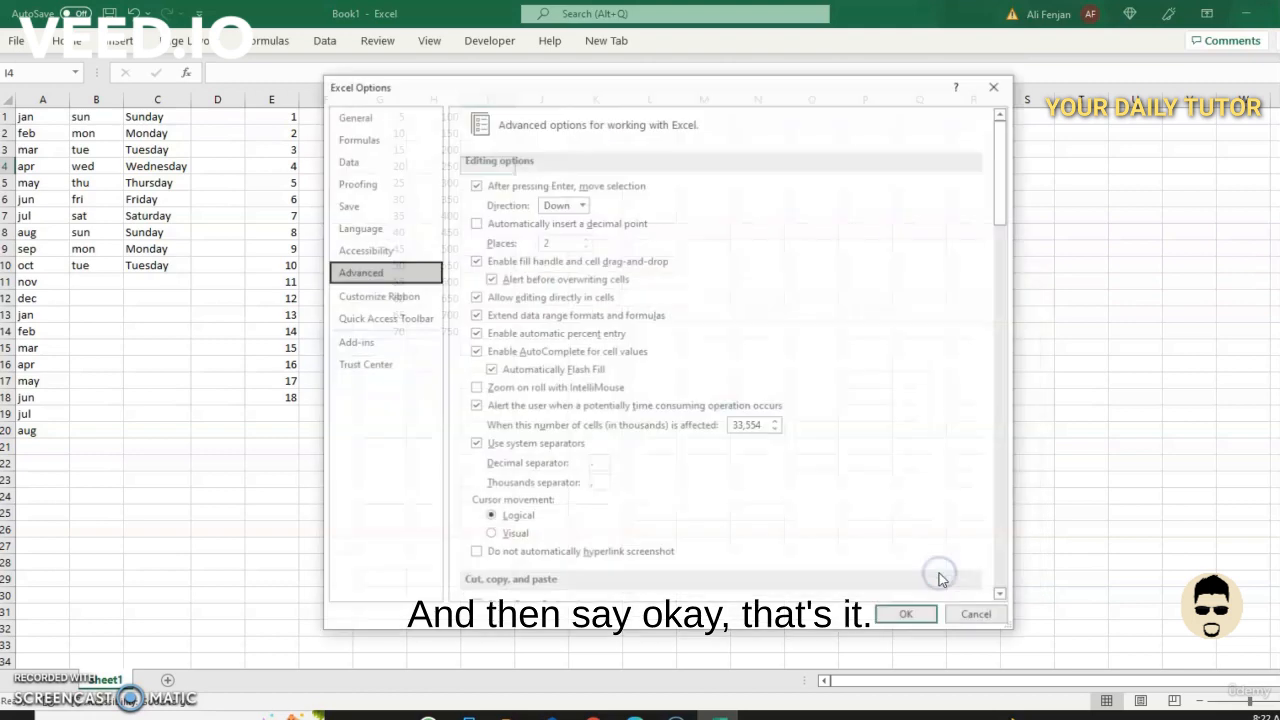
click(905, 616)
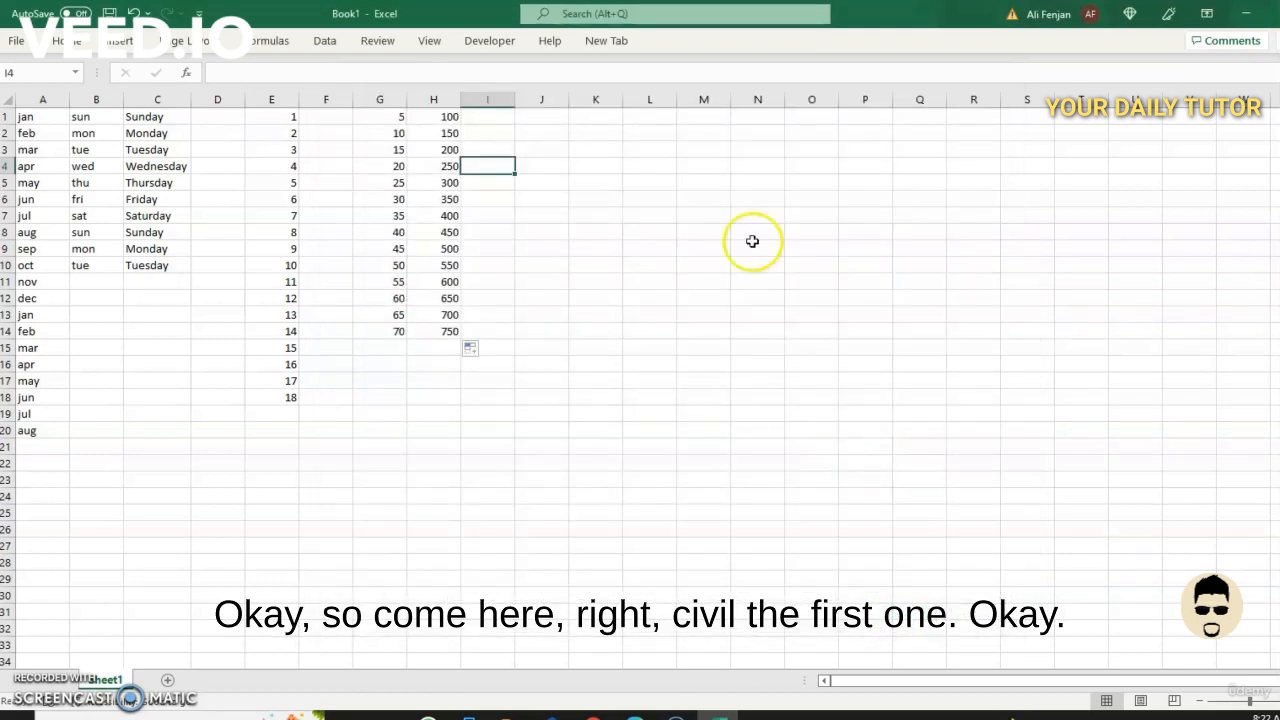
Step: Enter civil in cell L1 and autofill the custom list down to L9
click(650, 117)
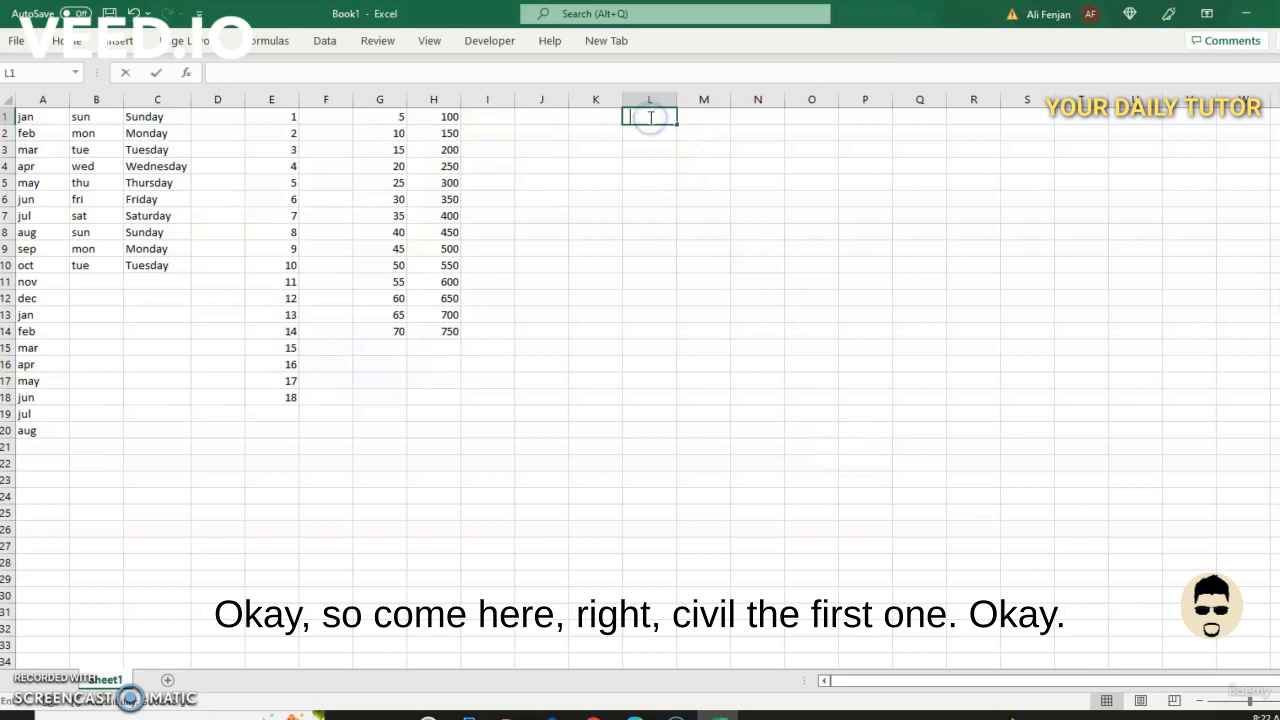
text(civil)
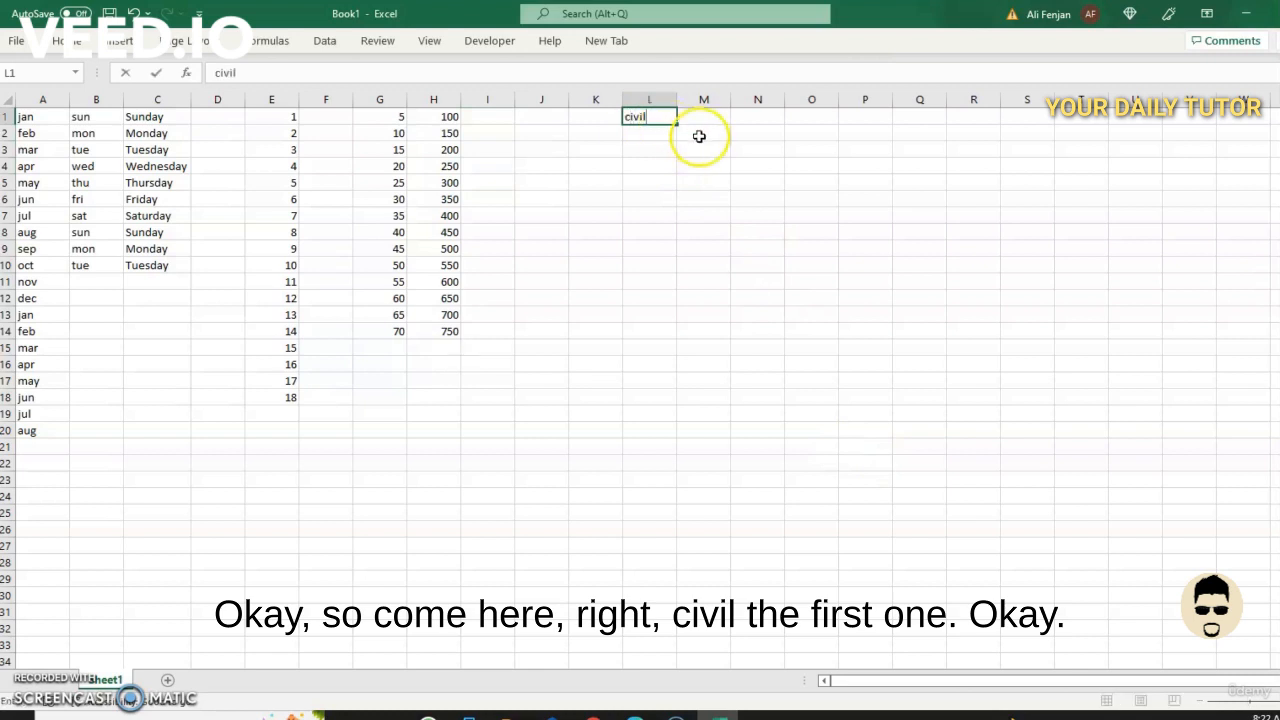
drag(677, 124, 666, 260)
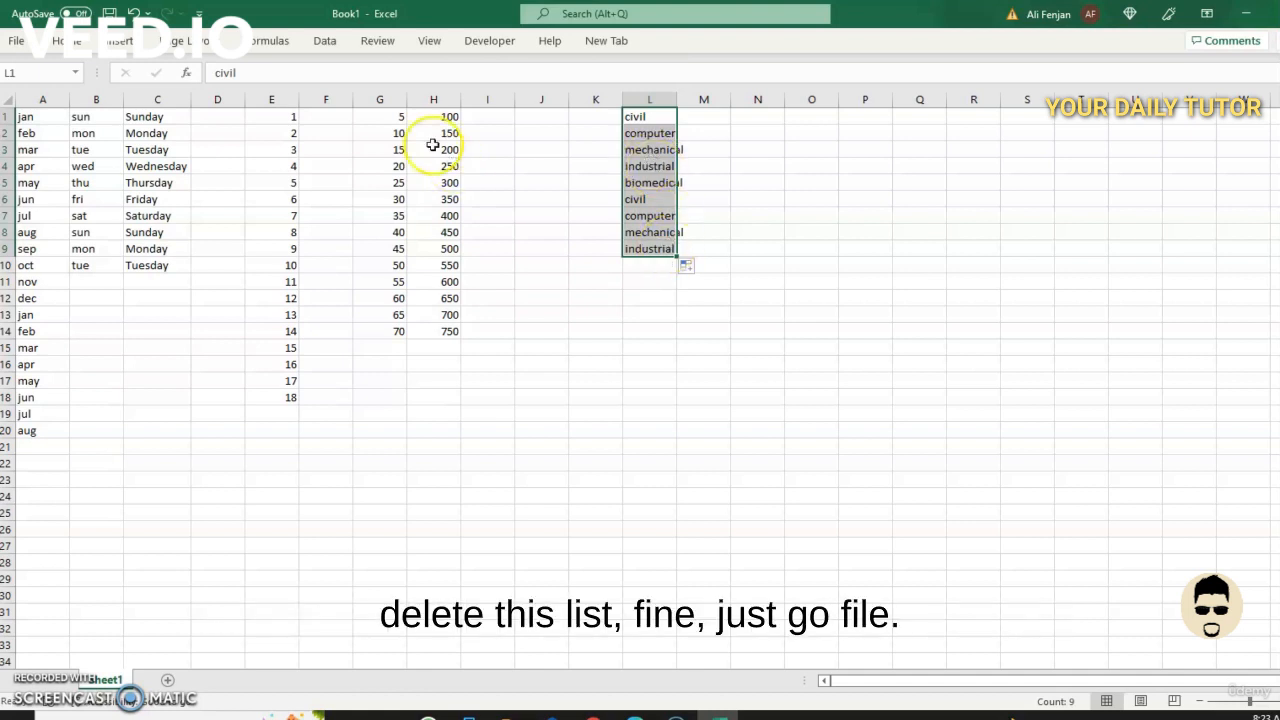
Step: Reopen the custom lists editor from the advanced program options
click(28, 46)
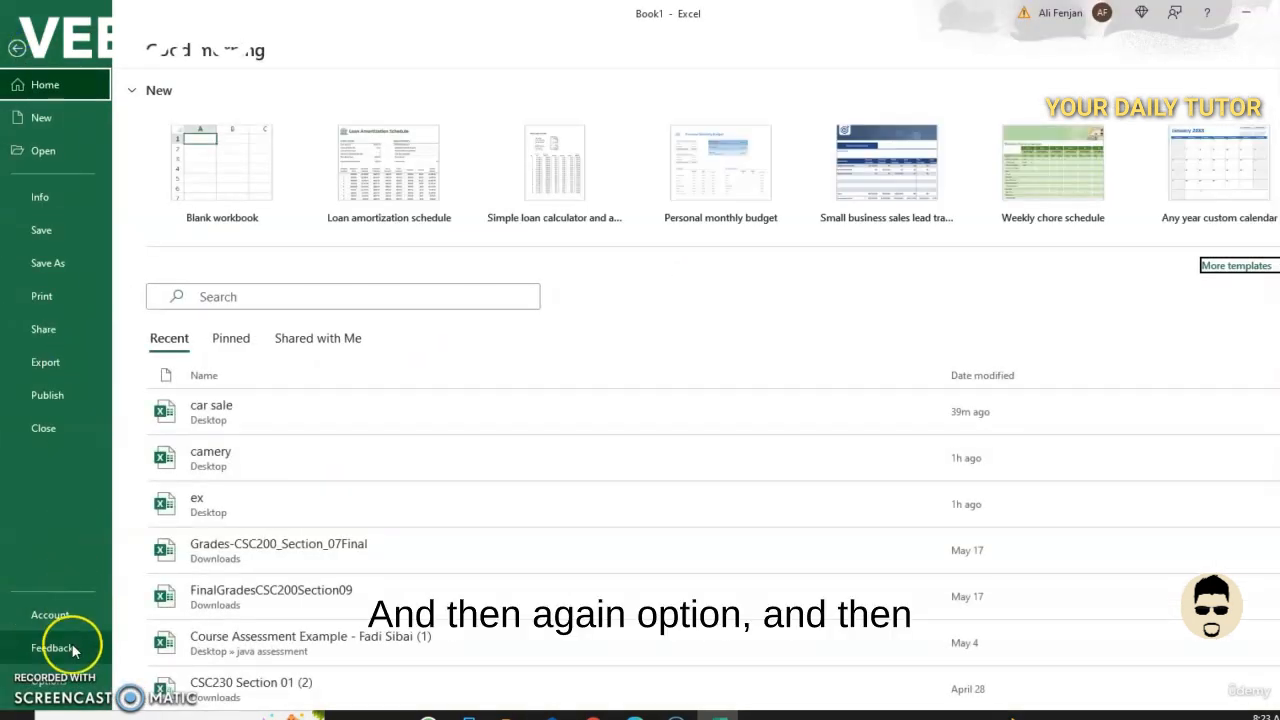
click(43, 690)
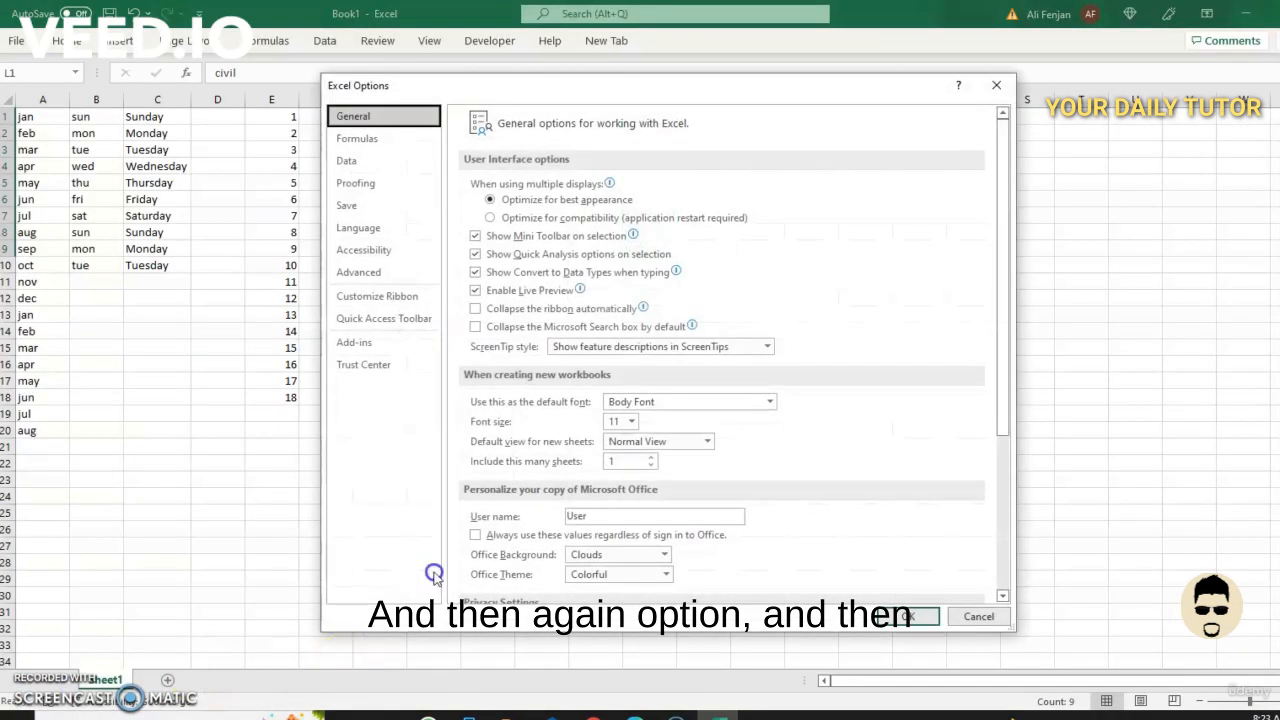
click(380, 273)
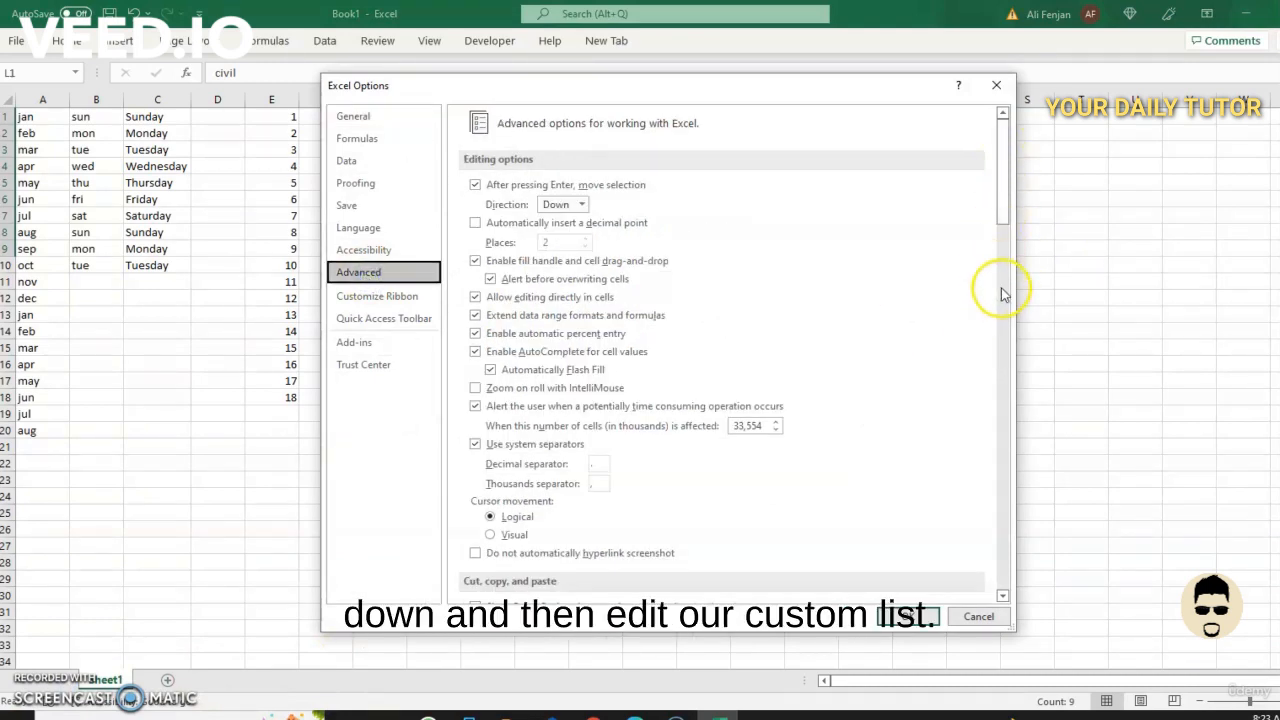
drag(1007, 215, 980, 619)
click(728, 433)
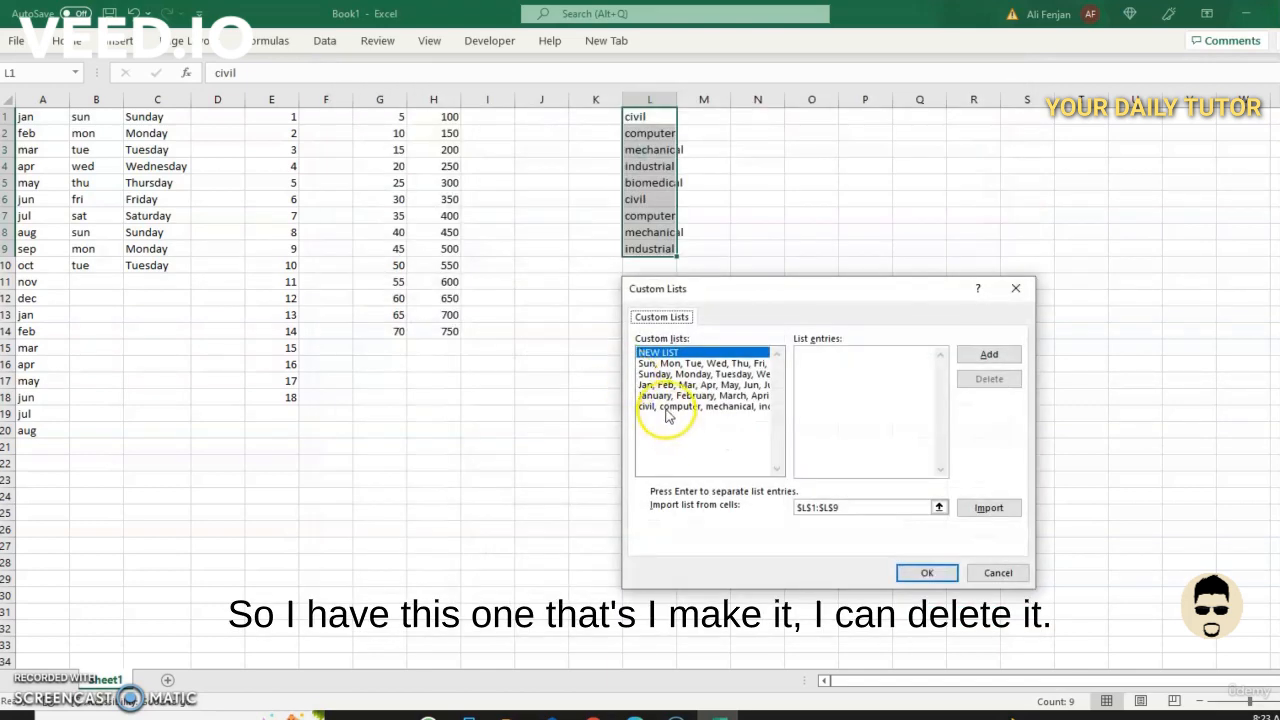
Step: Delete the custom list that starts with civil and computer, and confirm its permanent removal
click(667, 407)
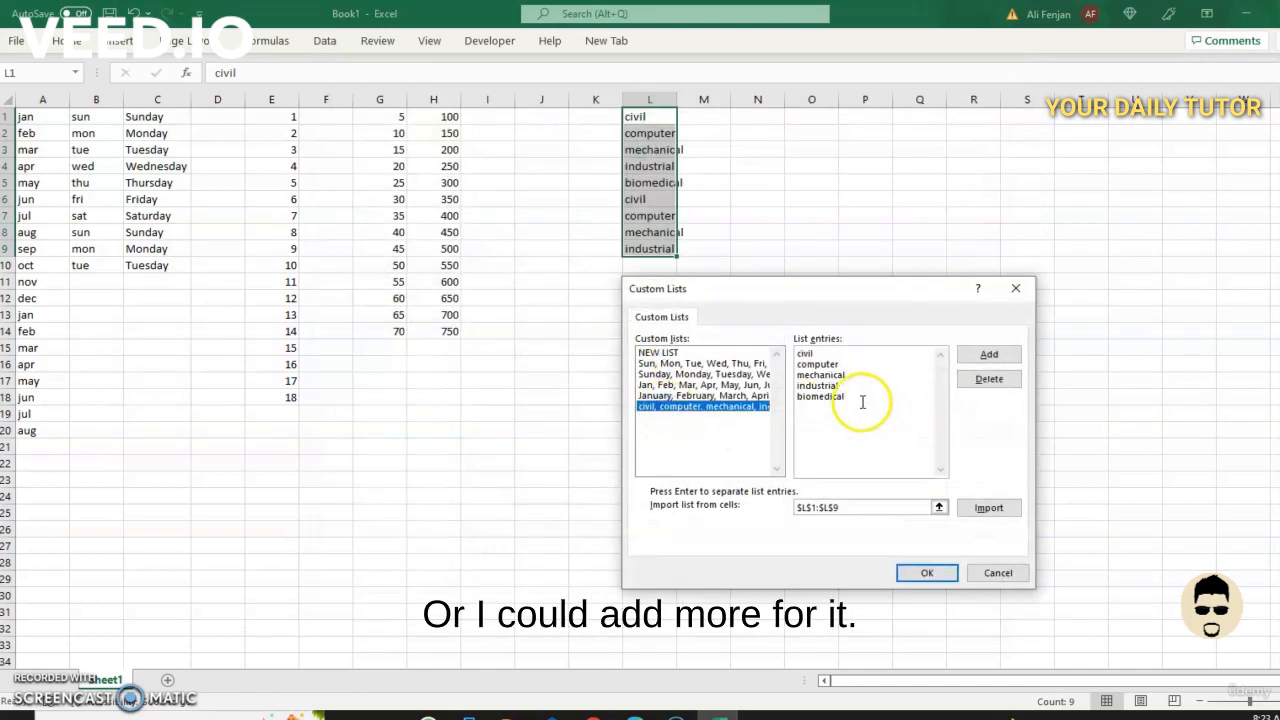
click(842, 408)
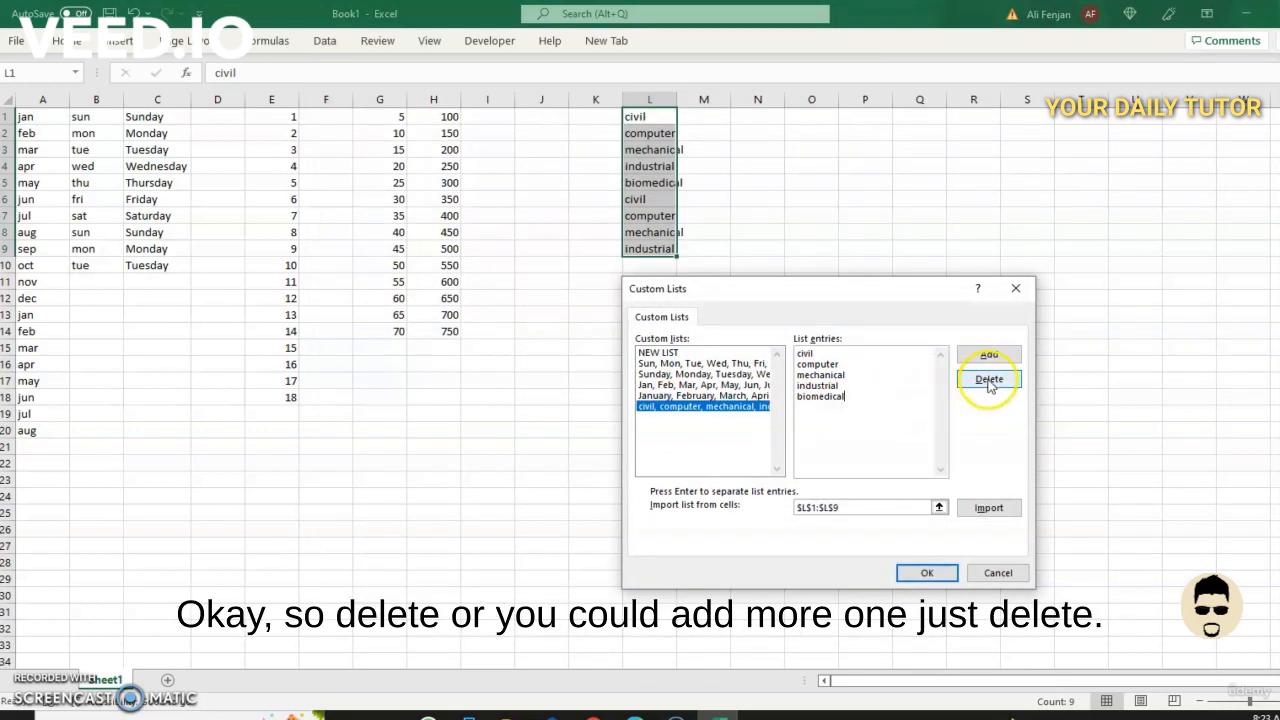
click(846, 364)
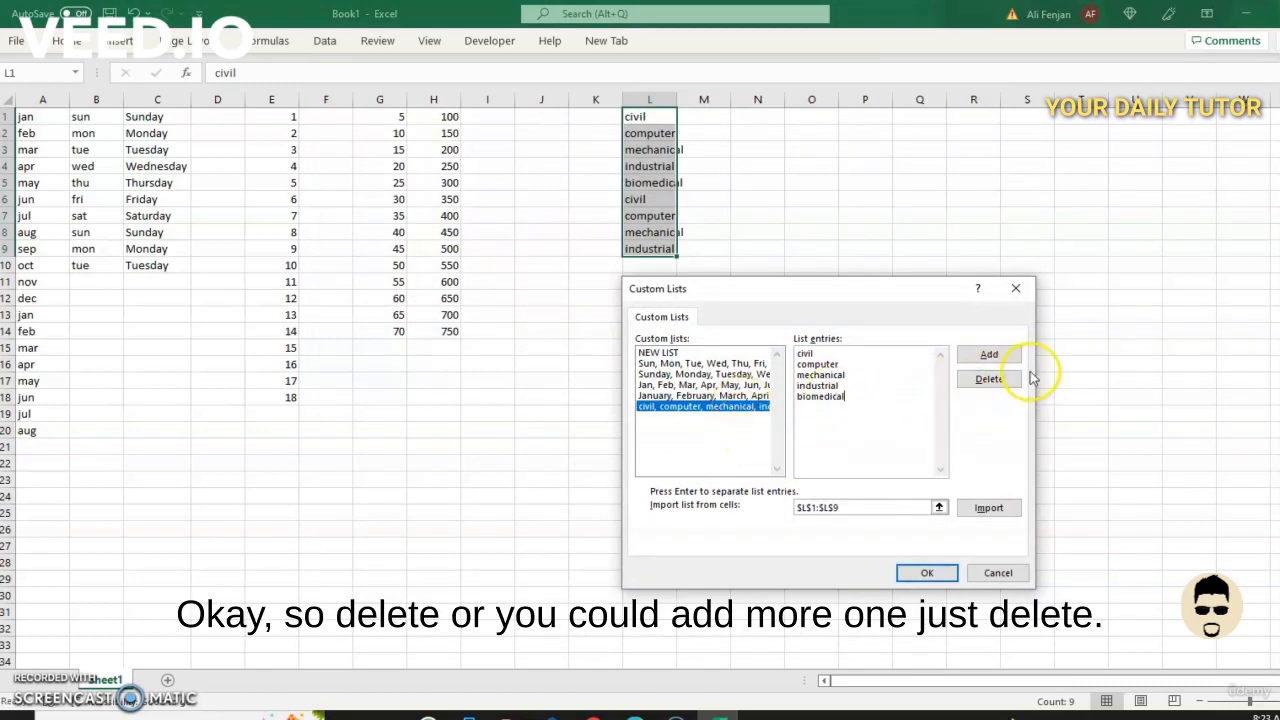
click(1015, 385)
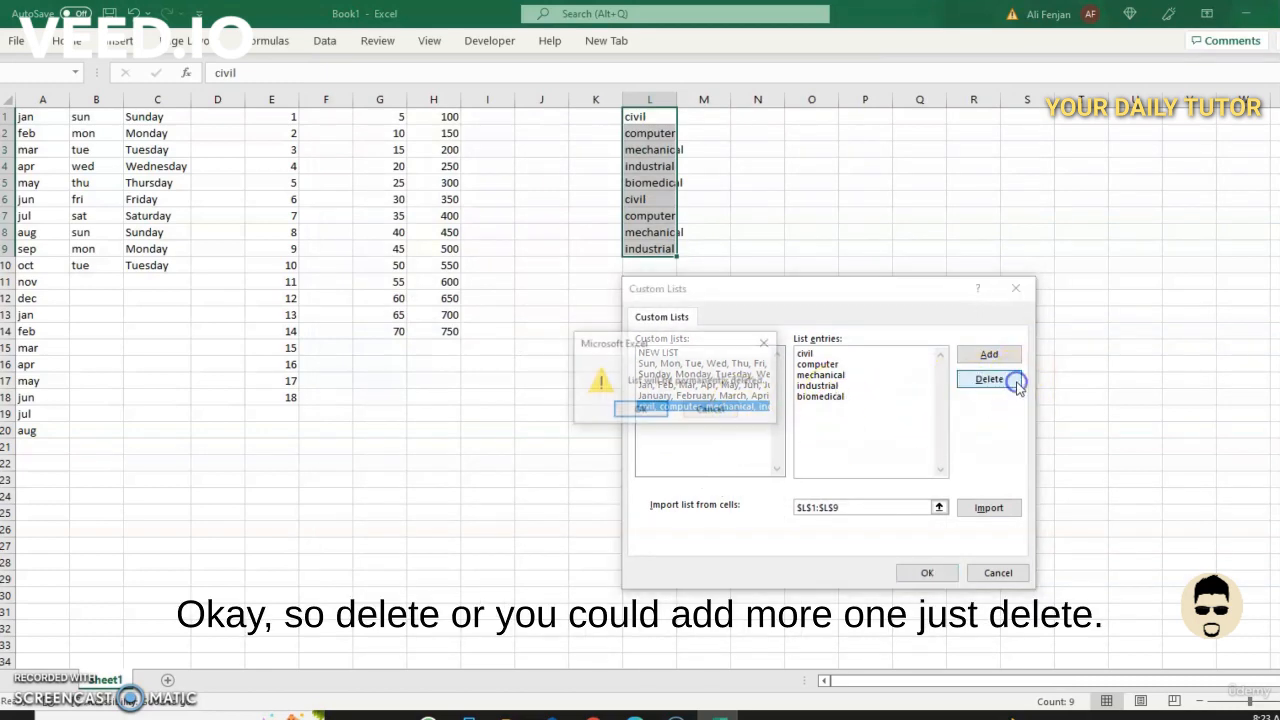
click(643, 410)
Step: Check whether the built-in full weekday, abbreviated month and full month lists can be edited or deleted
click(722, 374)
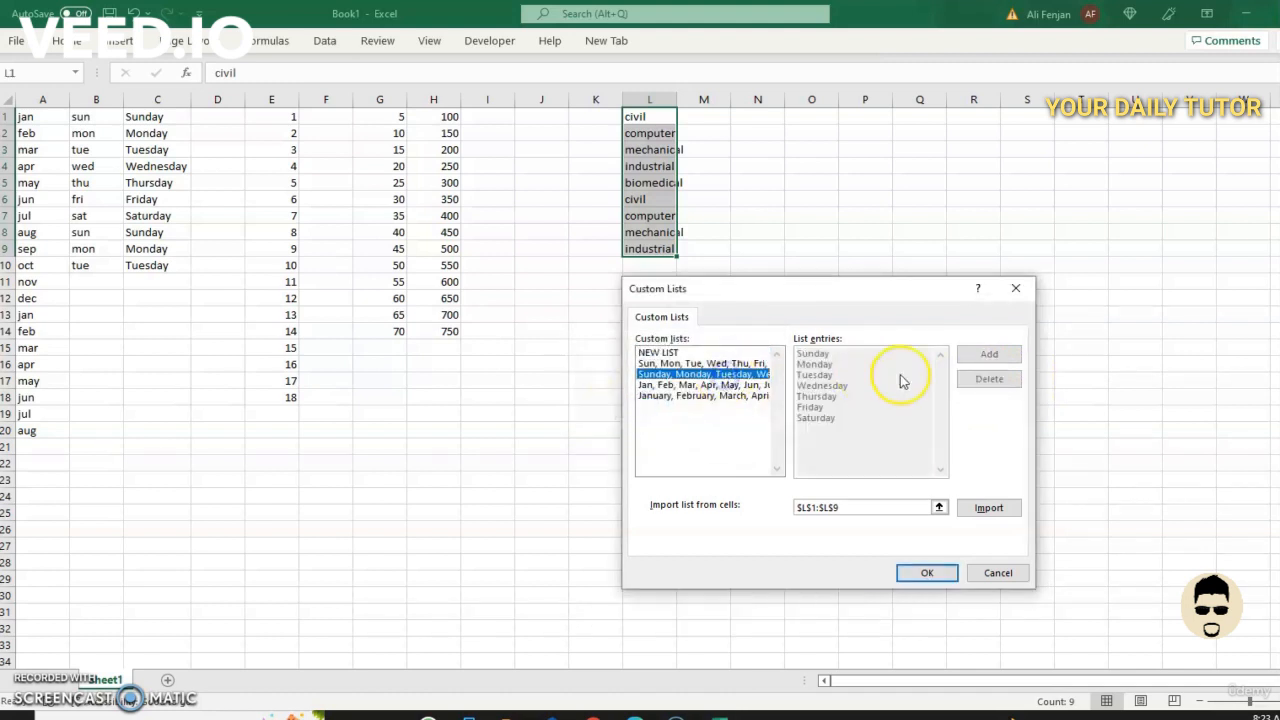
click(705, 385)
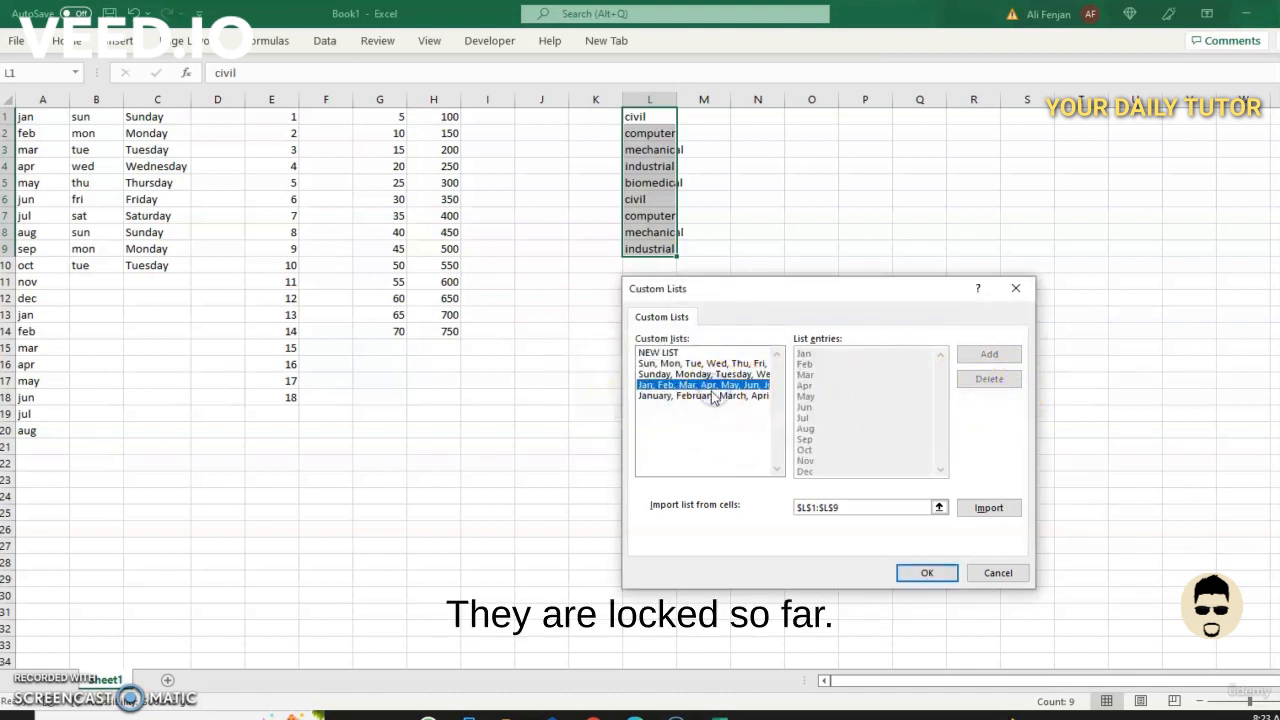
click(705, 396)
Step: Accept the custom list changes, close the program options and select empty cell M19
click(925, 576)
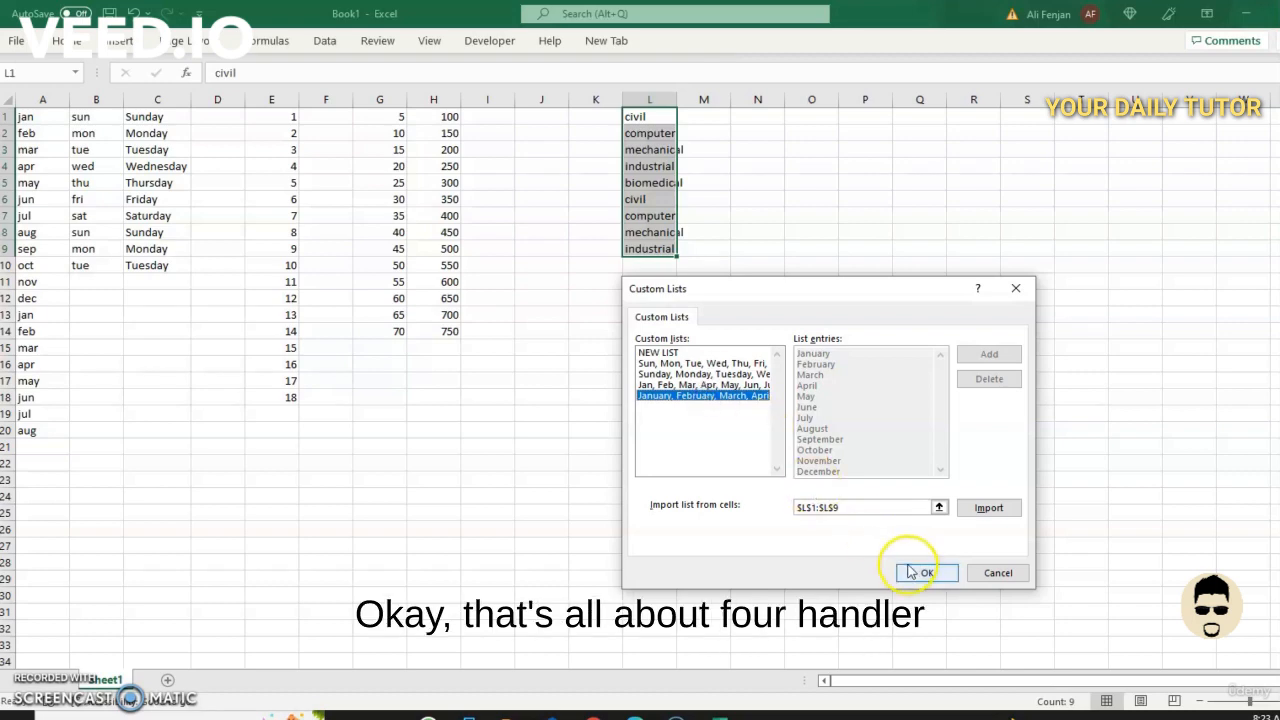
click(927, 577)
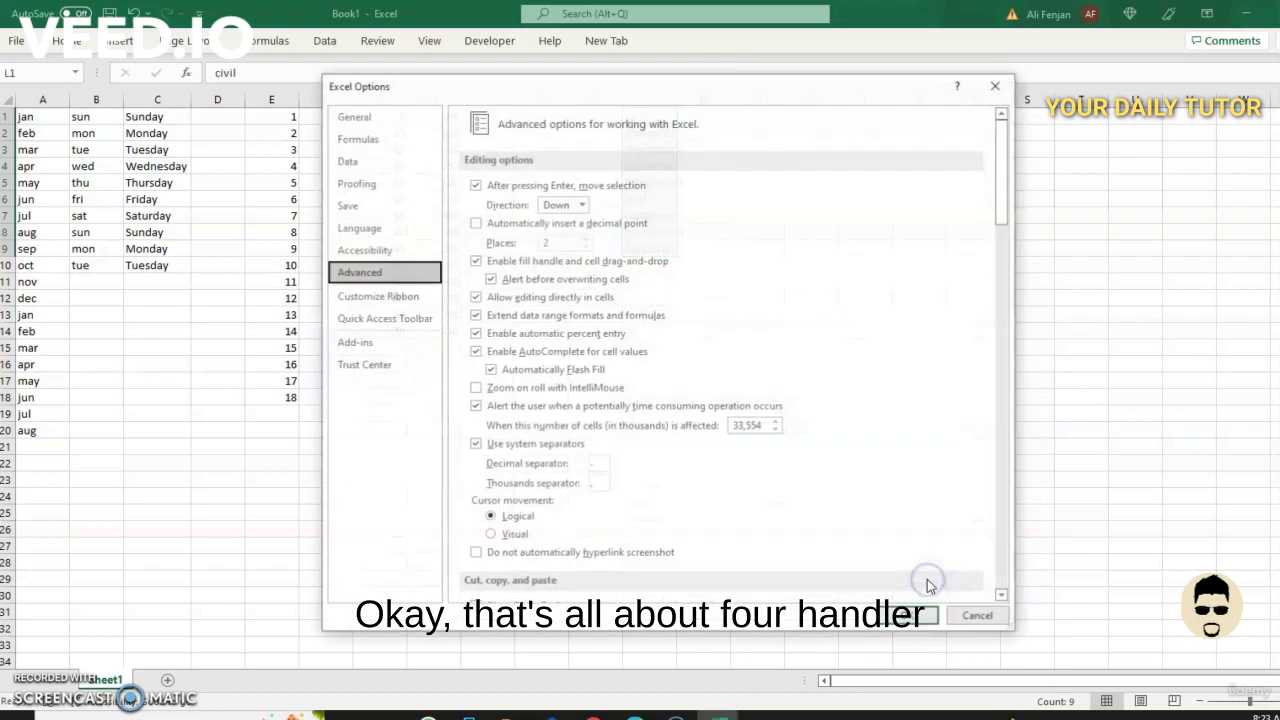
click(910, 612)
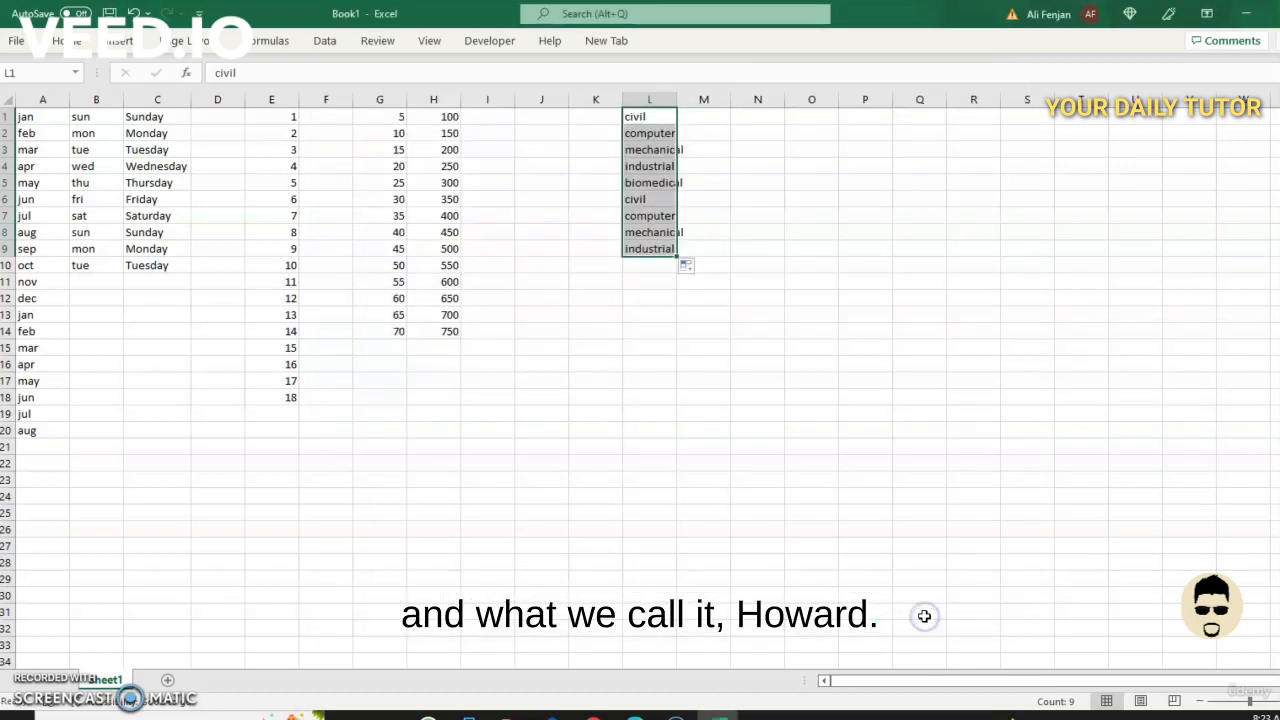
click(720, 420)
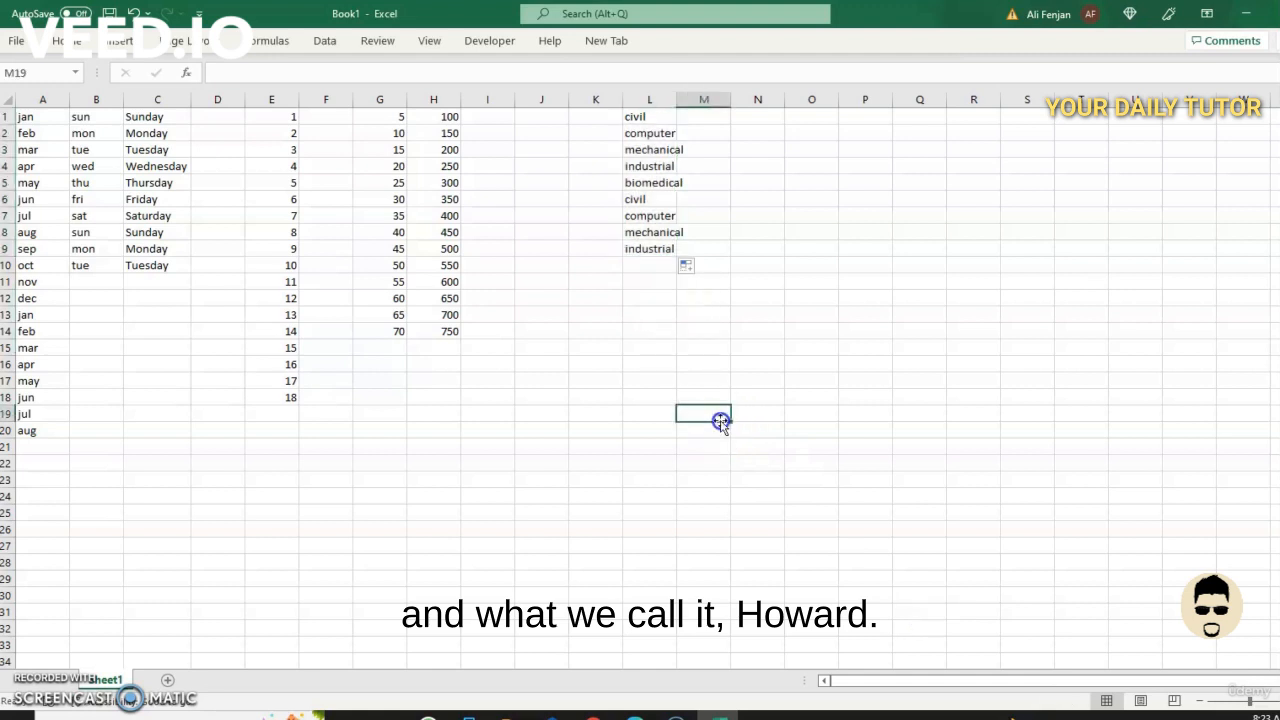